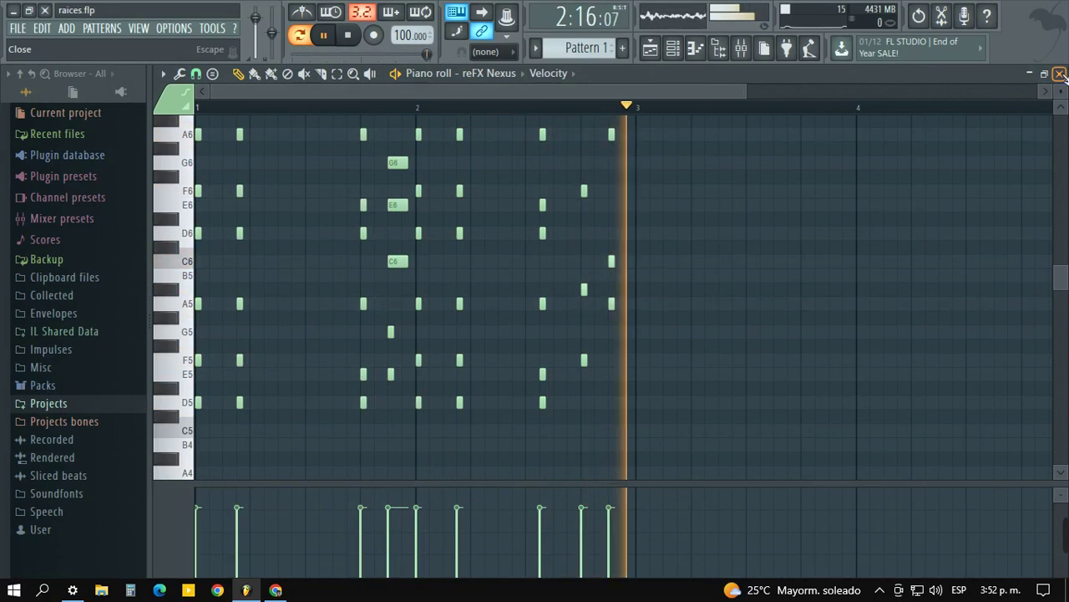
- Leave Pattern 1's piano roll, switch to Pattern 2 and play it while examining the Orchestral_2 chords in the piano roll
{"action": "left_click", "coordinate": [1059, 74]}
{"action": "key", "text": "space"}
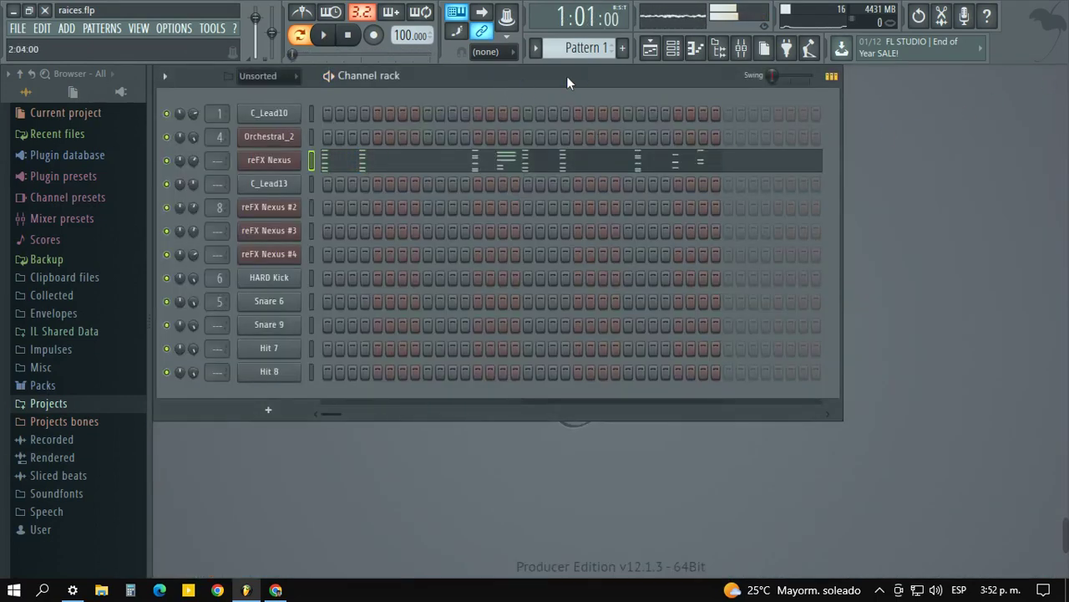
{"action": "left_click_drag", "start_coordinate": [586, 49], "coordinate": [587, 41]}
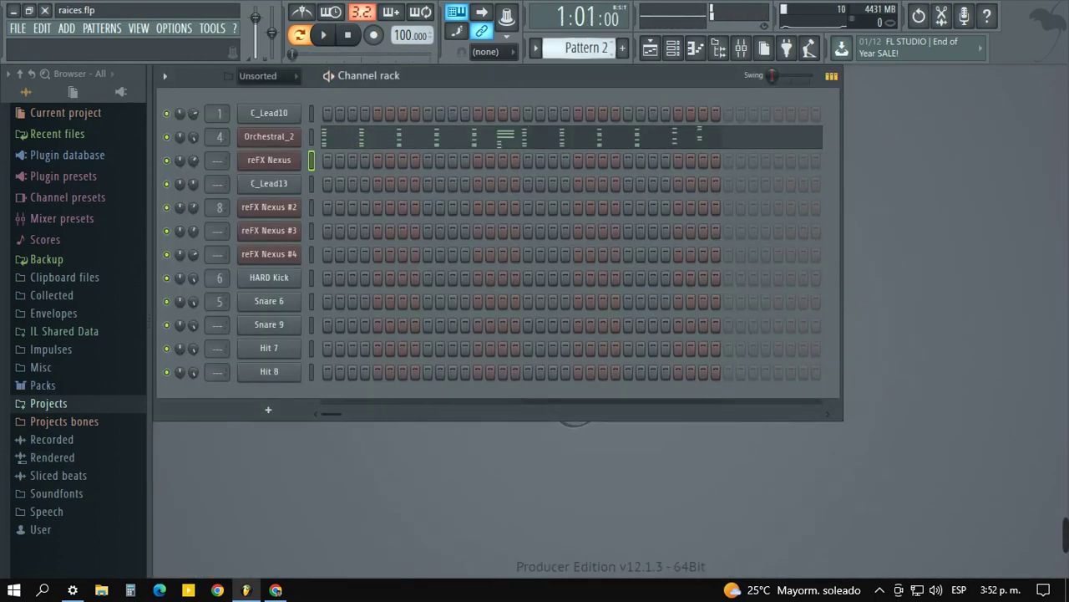
{"action": "left_click", "coordinate": [456, 141]}
{"action": "key", "text": "space"}
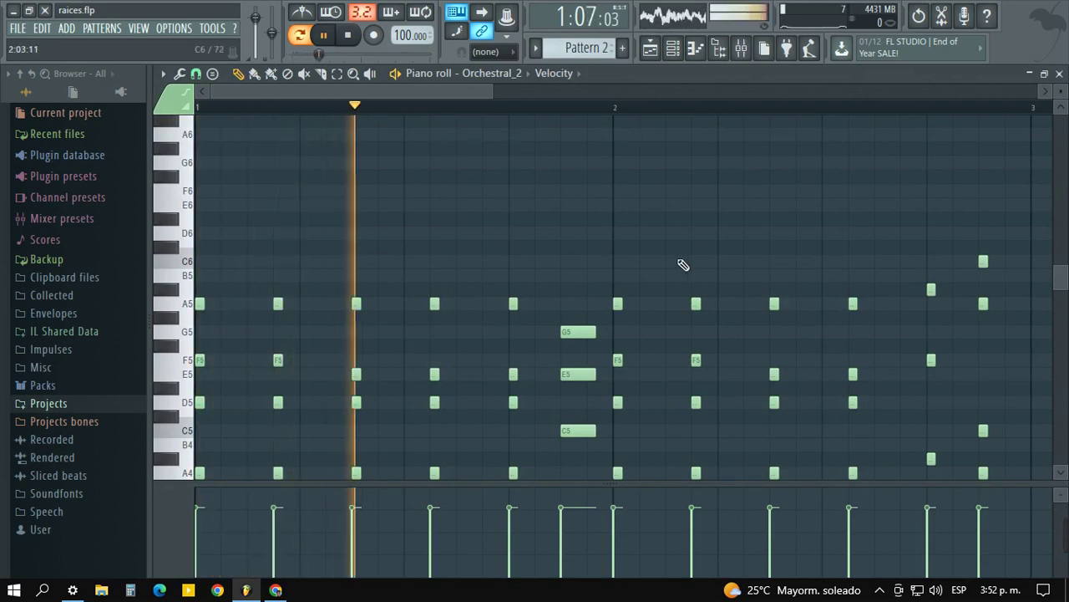
{"action": "scroll", "coordinate": [684, 265], "scroll_direction": "down", "scroll_amount": 3}
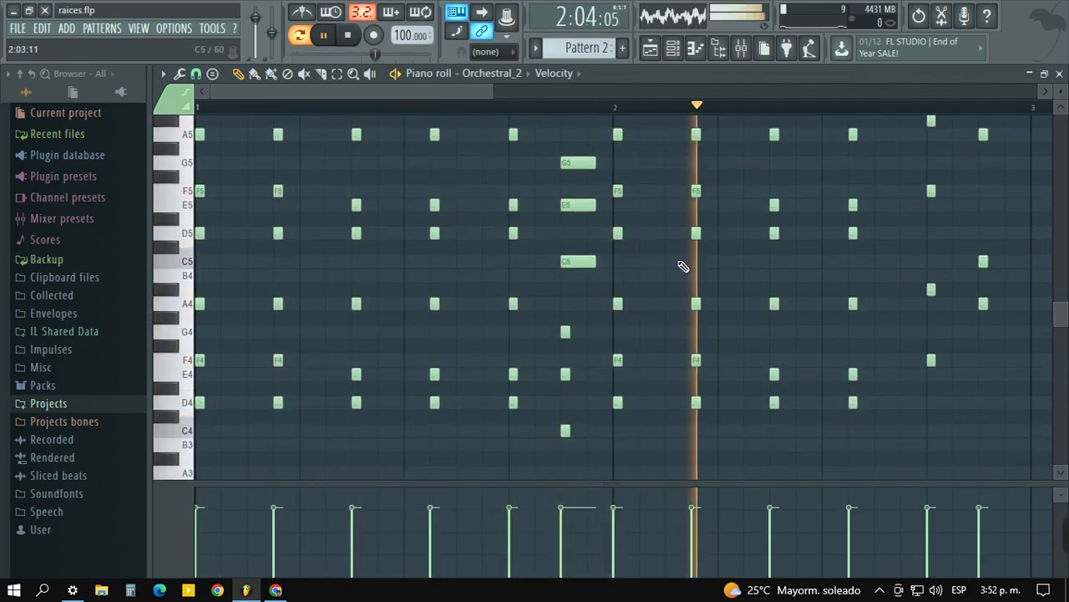
{"action": "scroll", "coordinate": [683, 266], "scroll_direction": "up", "scroll_amount": 2}
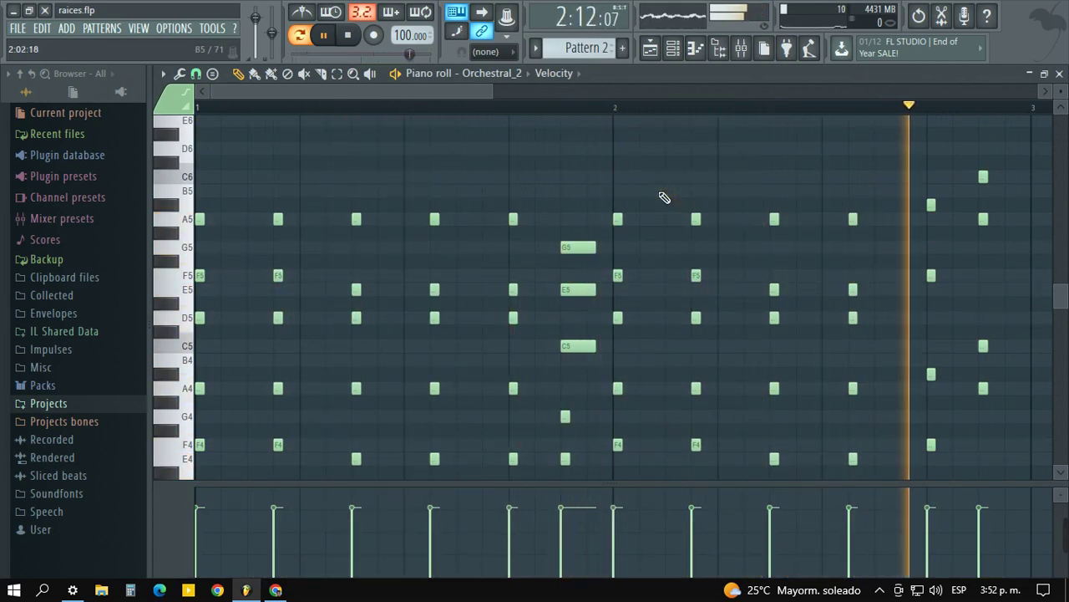
{"action": "key", "text": "space"}
{"action": "left_click", "coordinate": [1060, 74]}
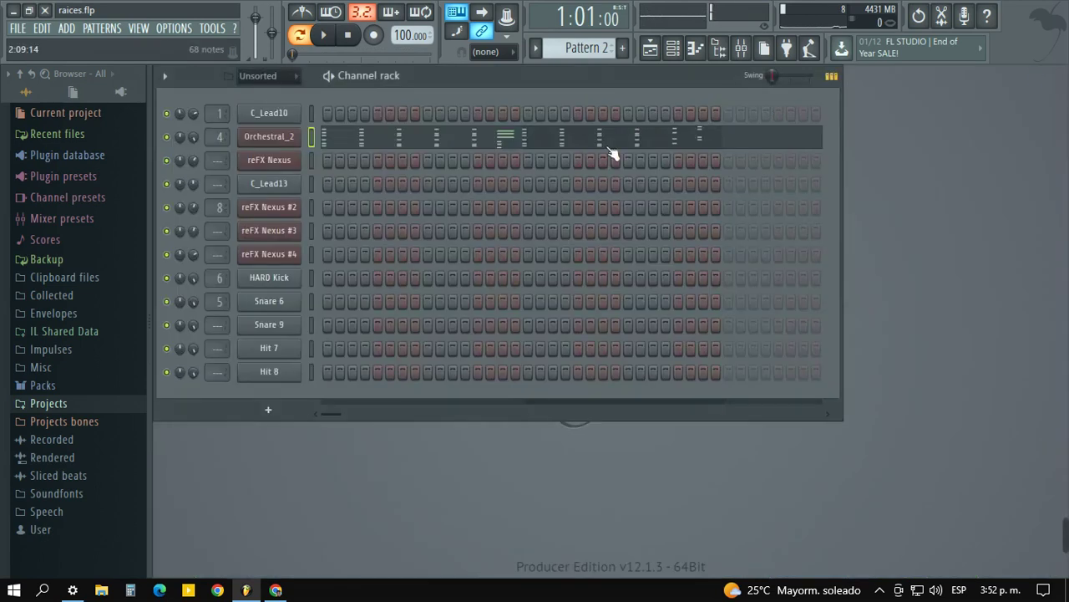
- Switch to Pattern 3 and play it while examining all of the C_Lead10 notes in the piano roll
{"action": "scroll", "coordinate": [587, 47], "scroll_direction": "down", "scroll_amount": 1}
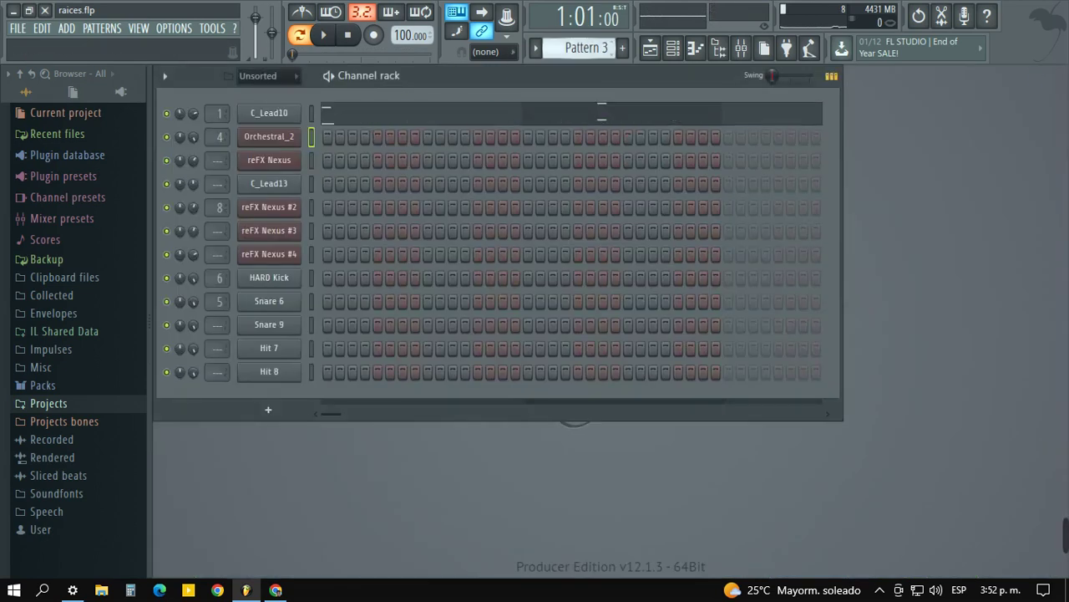
{"action": "key", "text": "space"}
{"action": "left_click", "coordinate": [358, 112]}
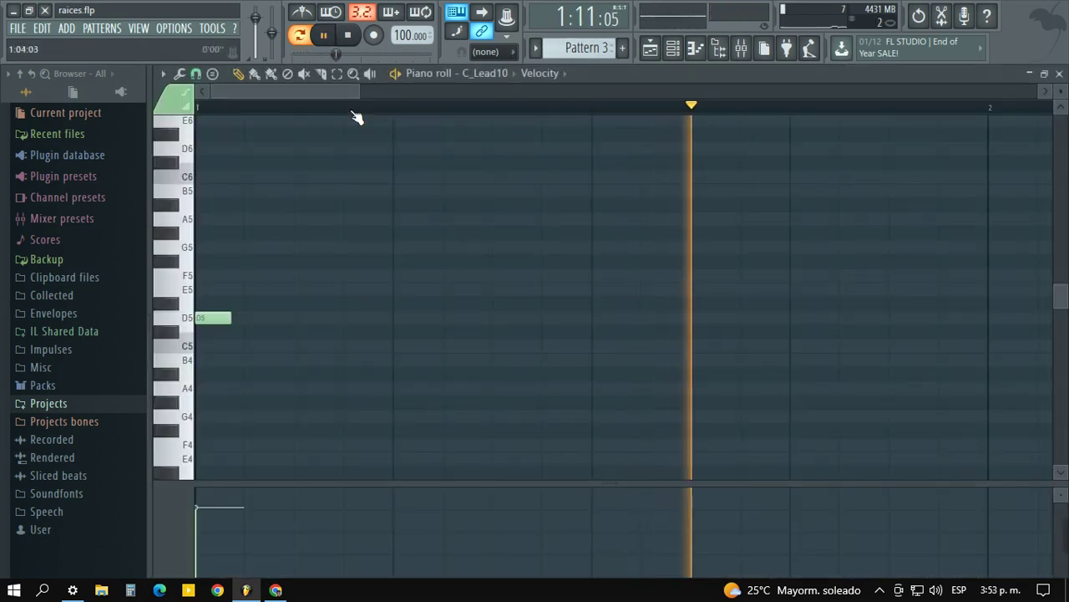
{"action": "scroll", "coordinate": [401, 335], "scroll_direction": "down", "scroll_amount": 10}
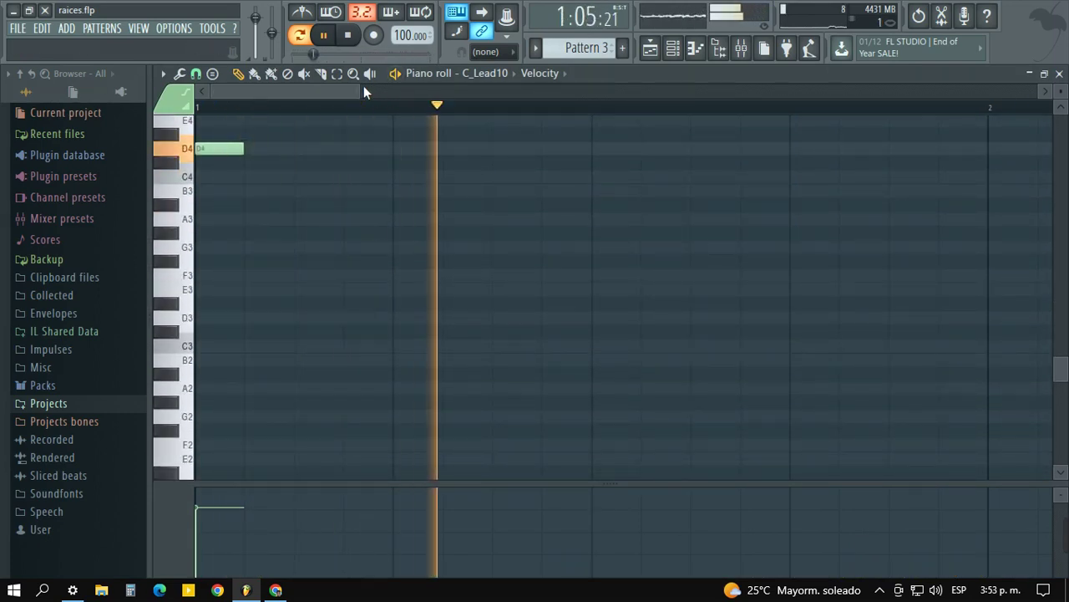
{"action": "left_click_drag", "start_coordinate": [354, 91], "coordinate": [741, 93]}
{"action": "scroll", "coordinate": [599, 227], "scroll_direction": "up", "scroll_amount": 4}
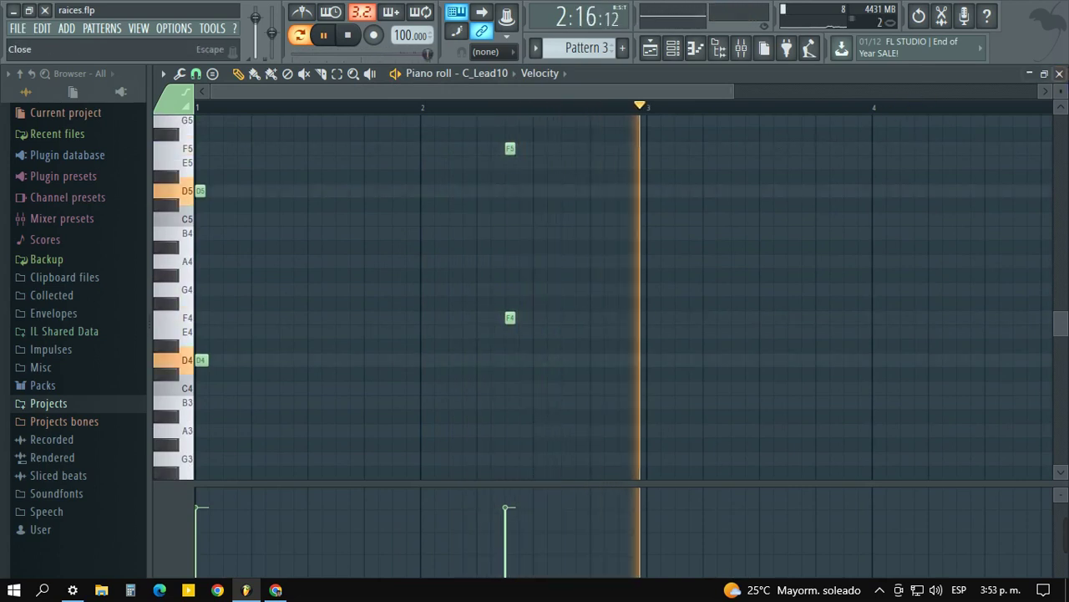
{"action": "left_click", "coordinate": [1060, 75]}
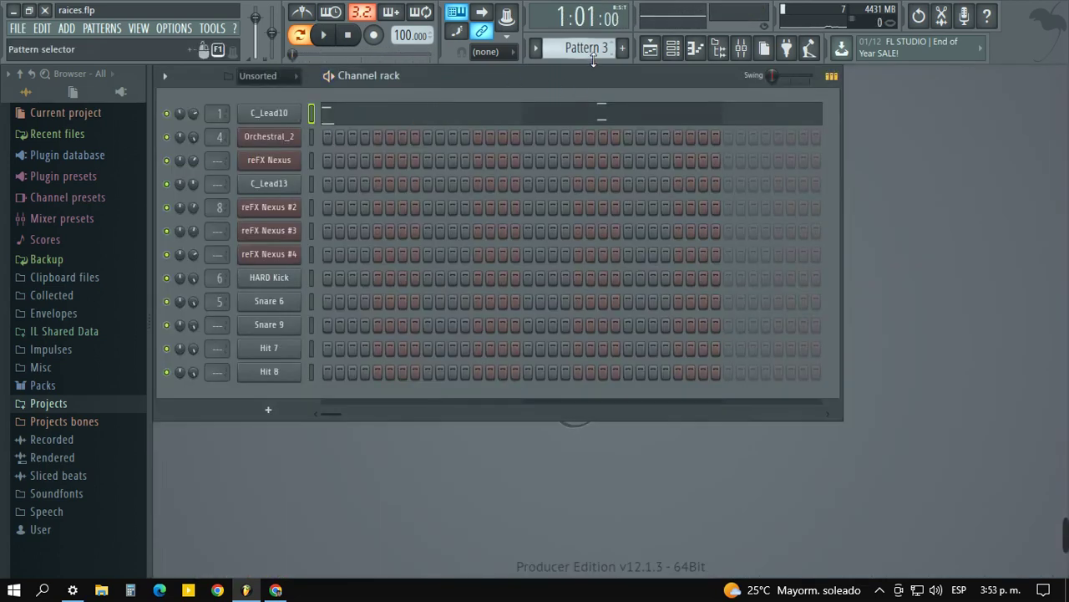
- Switch to Pattern 4 and play it while examining the C_Lead13 melody in the piano roll, then close the piano roll
{"action": "left_click_drag", "start_coordinate": [602, 56], "coordinate": [602, 48]}
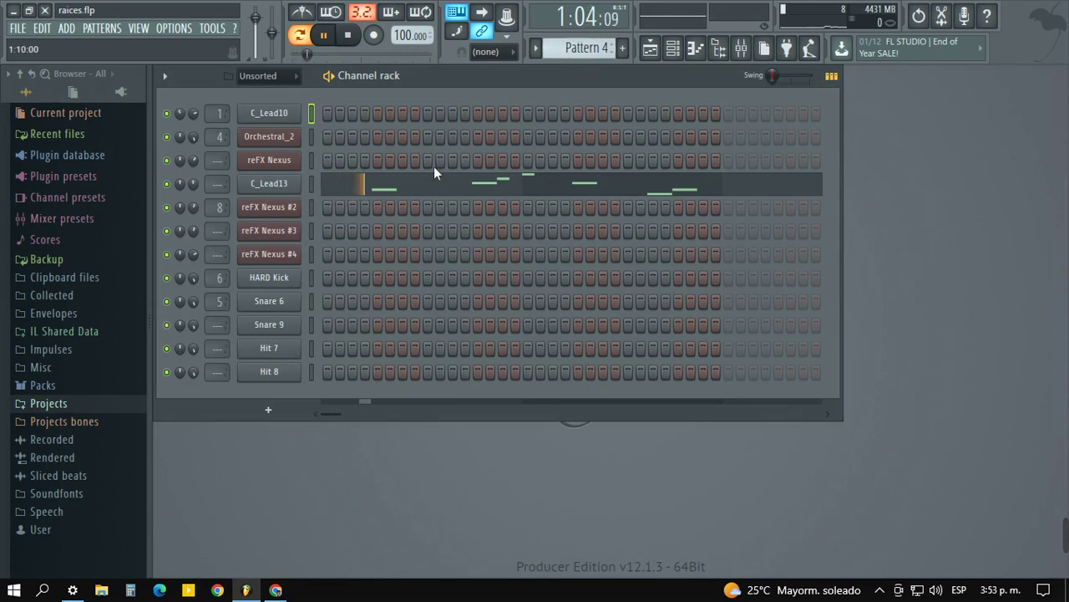
{"action": "left_click", "coordinate": [424, 191]}
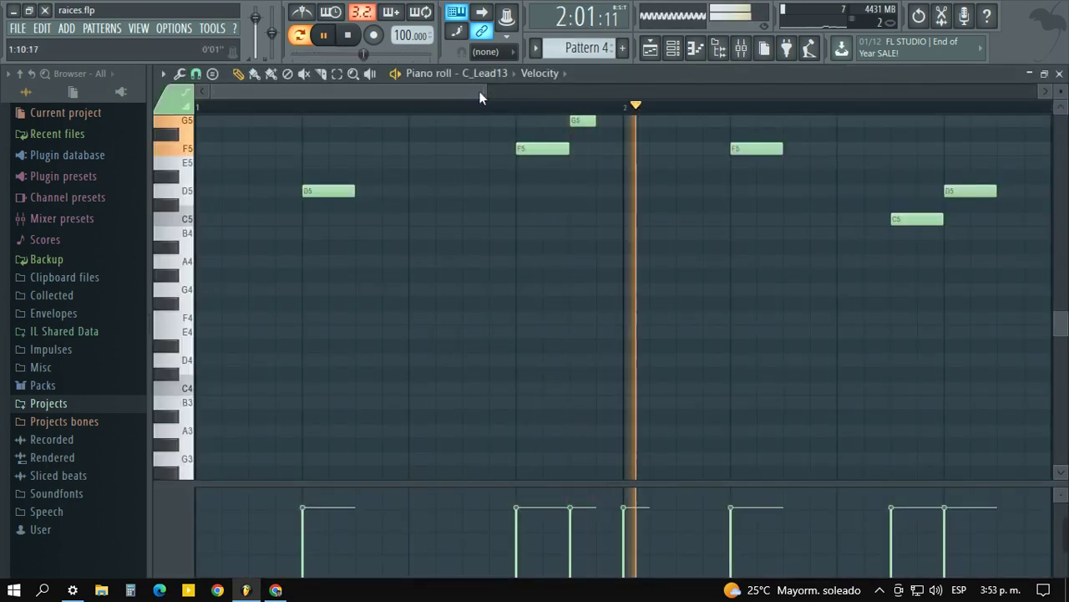
{"action": "left_click_drag", "start_coordinate": [484, 94], "coordinate": [760, 92]}
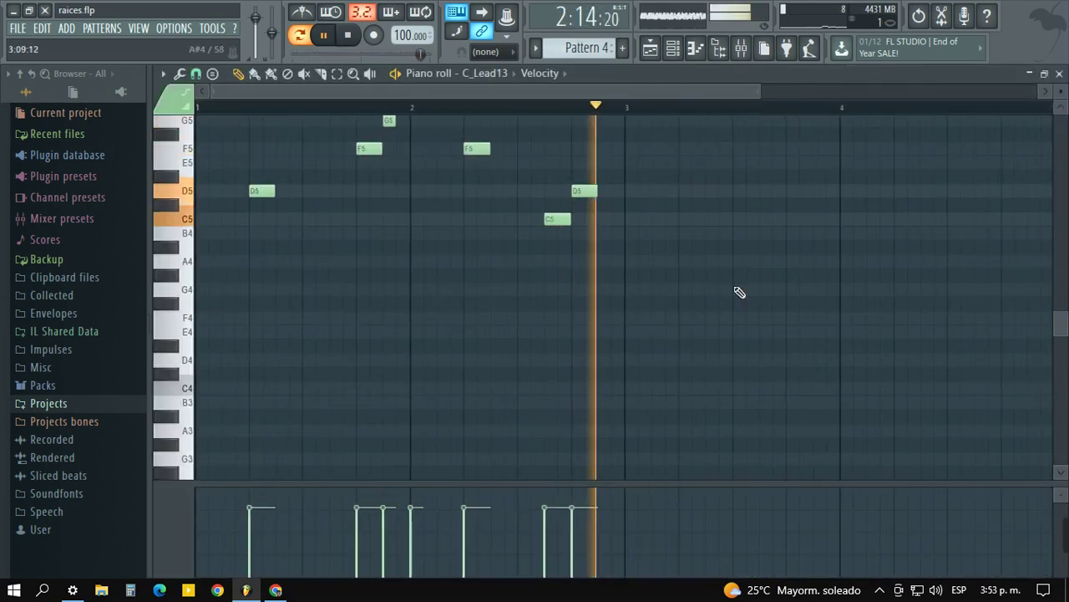
{"action": "scroll", "coordinate": [729, 353], "scroll_direction": "up", "scroll_amount": 3}
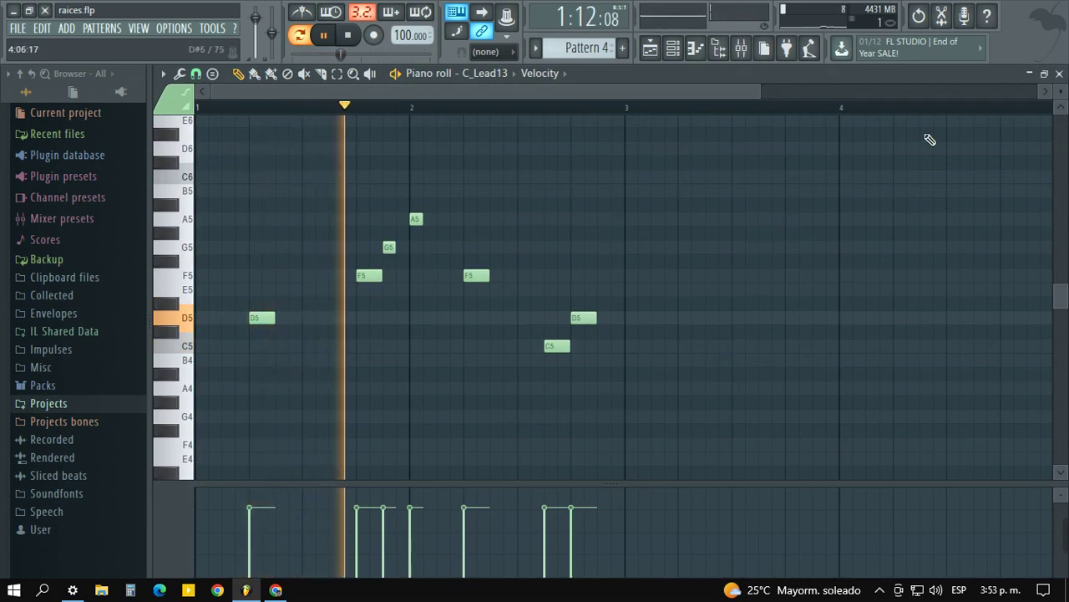
{"action": "left_click", "coordinate": [1060, 74]}
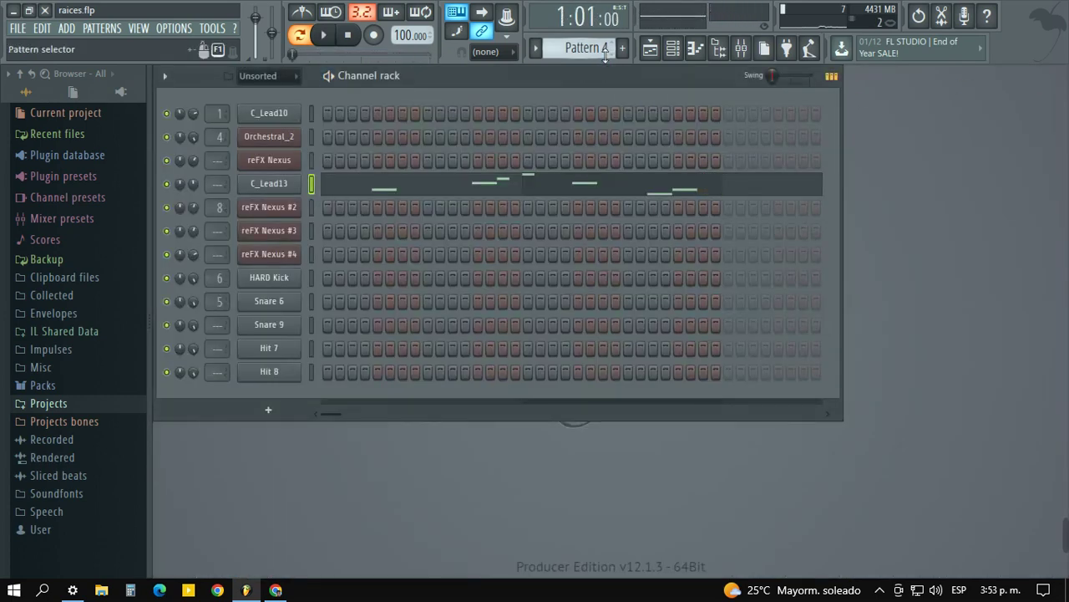
- Switch to Pattern 5, examine the low Orchestral_2 notes in the piano roll and play them back
{"action": "scroll", "coordinate": [586, 48], "scroll_direction": "up", "scroll_amount": 1}
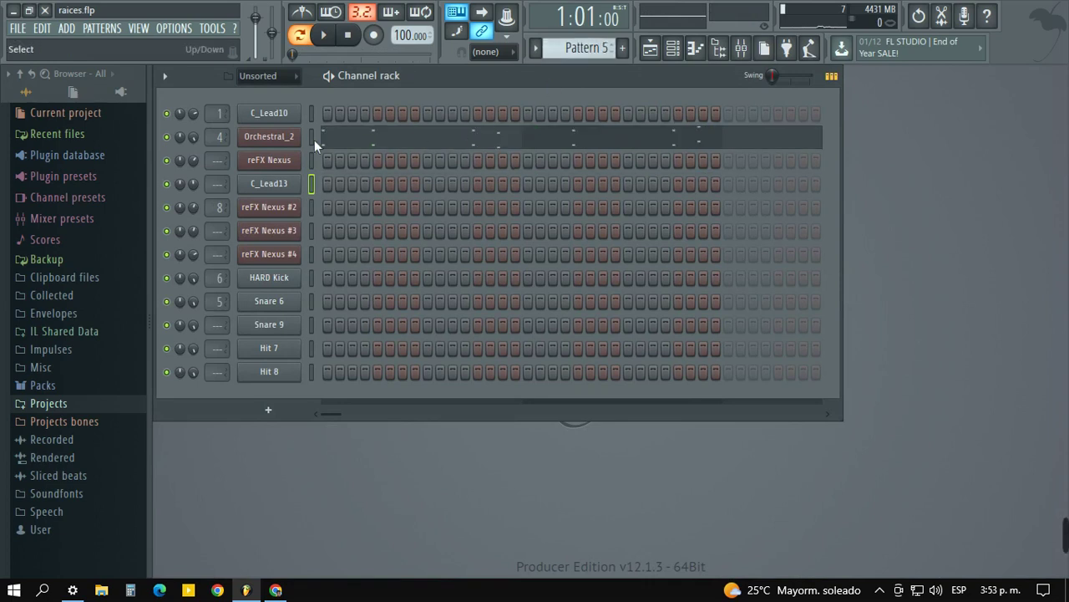
{"action": "left_click", "coordinate": [352, 139]}
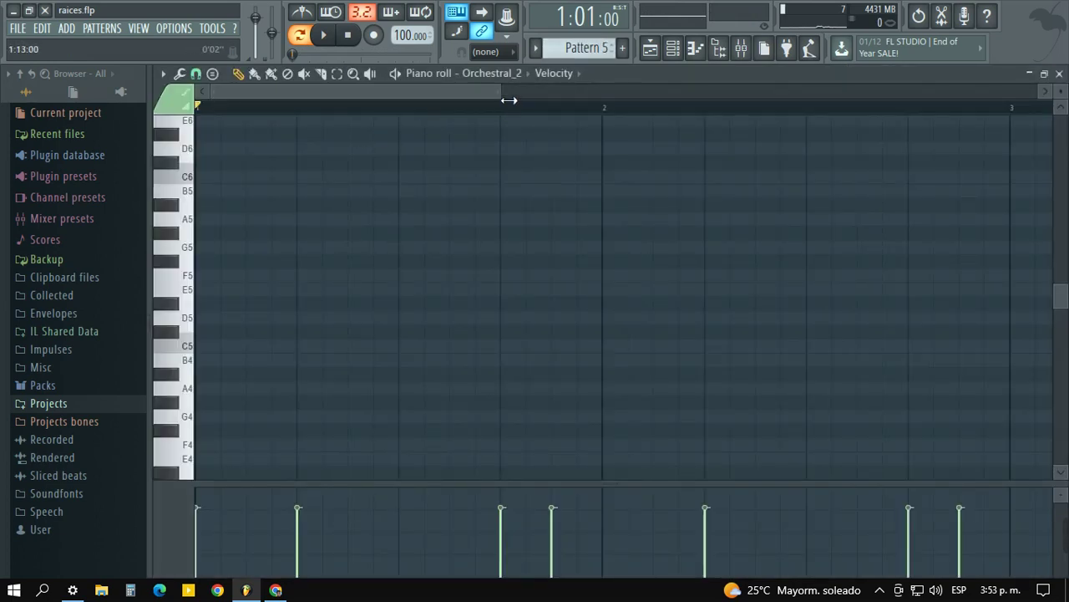
{"action": "left_click_drag", "start_coordinate": [509, 100], "coordinate": [873, 100]}
{"action": "scroll", "coordinate": [497, 323], "scroll_direction": "down", "scroll_amount": 5}
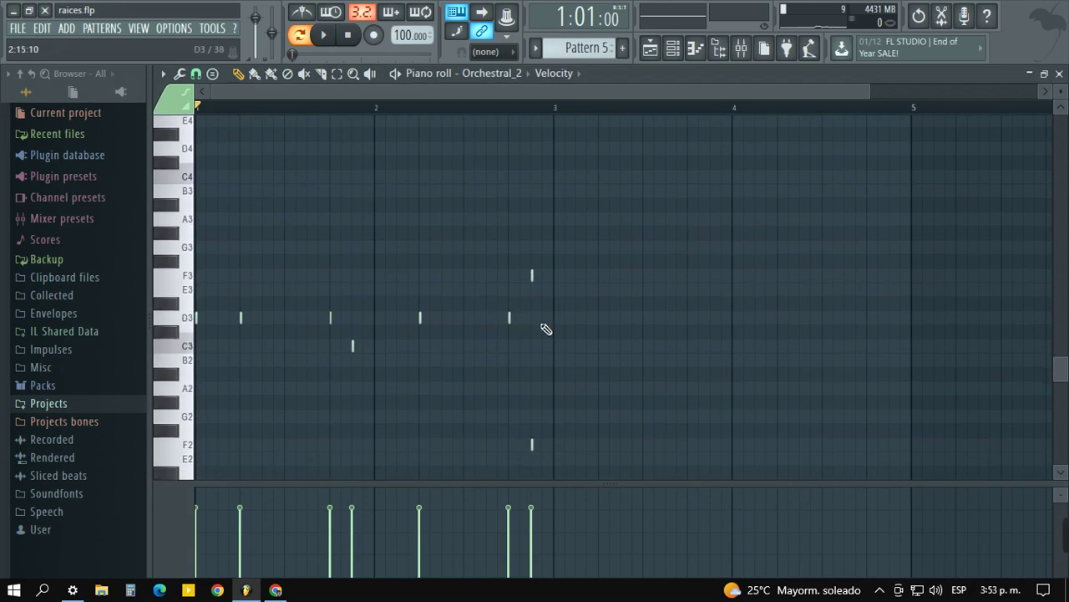
{"action": "key", "text": "space"}
{"action": "scroll", "coordinate": [545, 328], "scroll_direction": "down", "scroll_amount": 2}
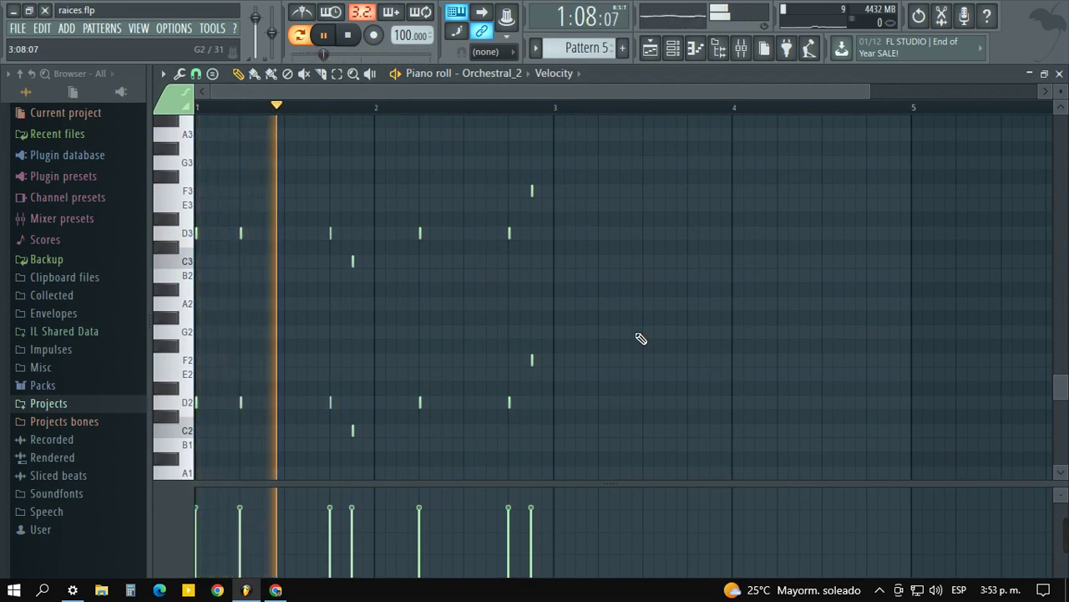
{"action": "left_click", "coordinate": [1060, 74]}
{"action": "key", "text": "space"}
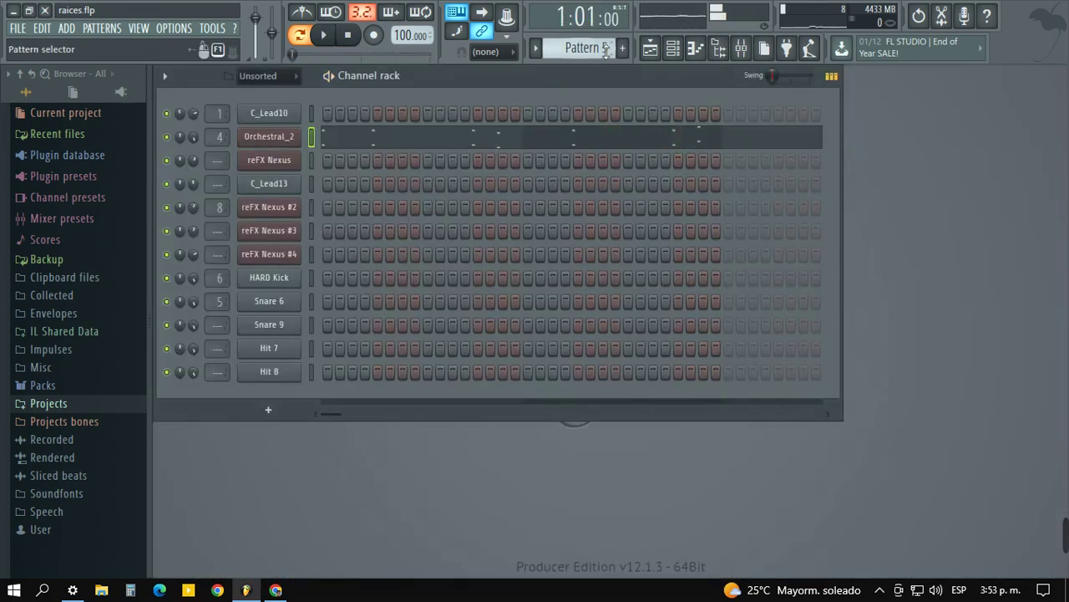
- Switch to Pattern 6, play it and examine the C_Lead10 melody in the piano roll
{"action": "scroll", "coordinate": [576, 47], "scroll_direction": "down", "scroll_amount": 1}
{"action": "left_click", "coordinate": [424, 123]}
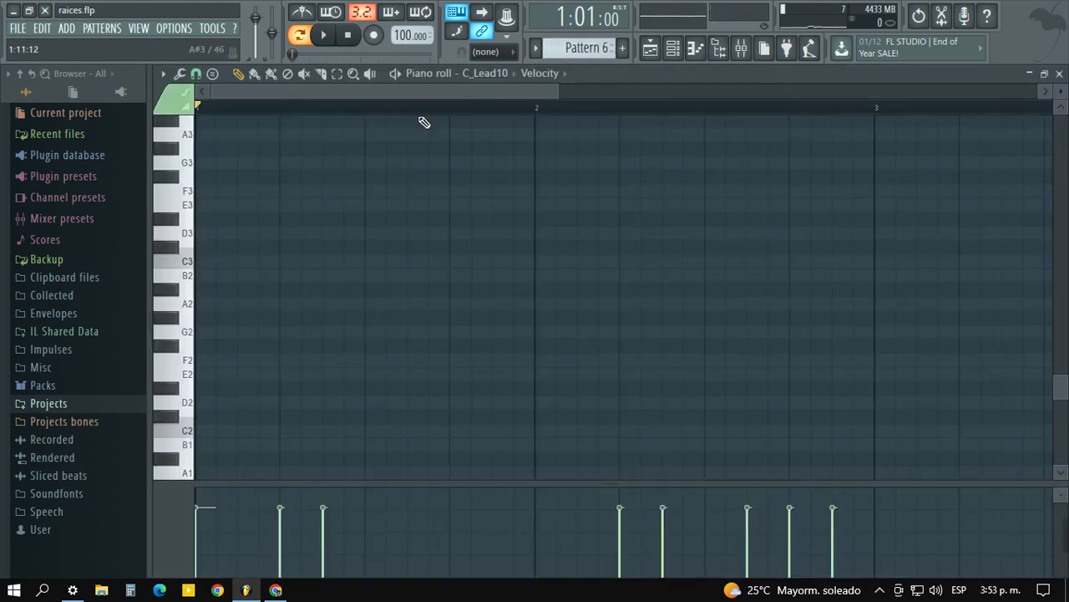
{"action": "scroll", "coordinate": [460, 399], "scroll_direction": "up", "scroll_amount": 3}
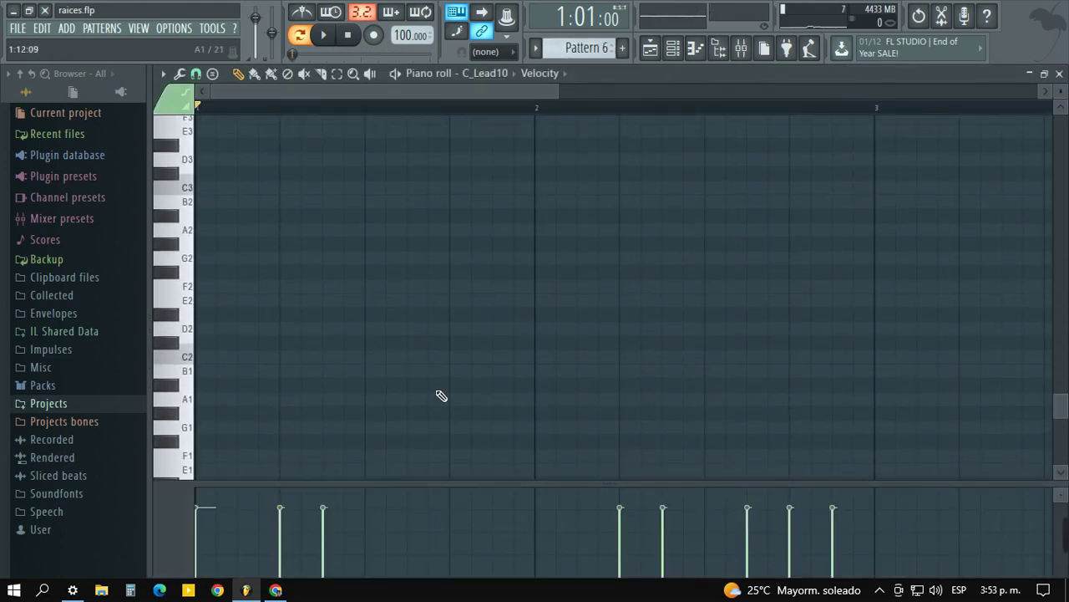
{"action": "key", "text": "space"}
{"action": "scroll", "coordinate": [440, 392], "scroll_direction": "up", "scroll_amount": 8}
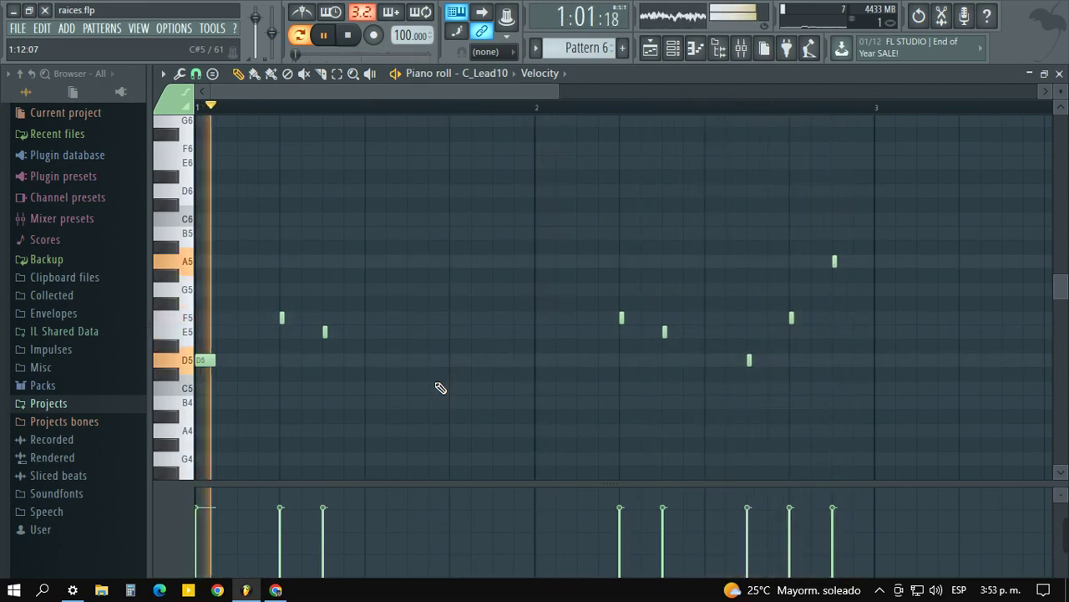
{"action": "key", "text": "space"}
{"action": "left_click", "coordinate": [1060, 74]}
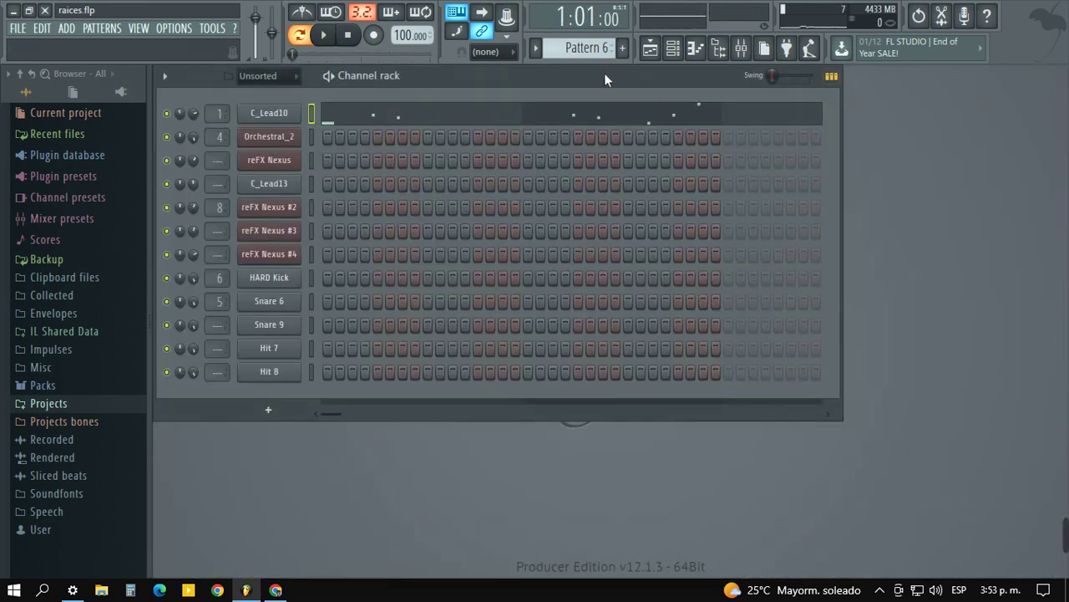
- Switch to Pattern 7 and play it while examining the reFX Nexus #2 notes across both bars
{"action": "scroll", "coordinate": [608, 55], "scroll_direction": "down", "scroll_amount": 1}
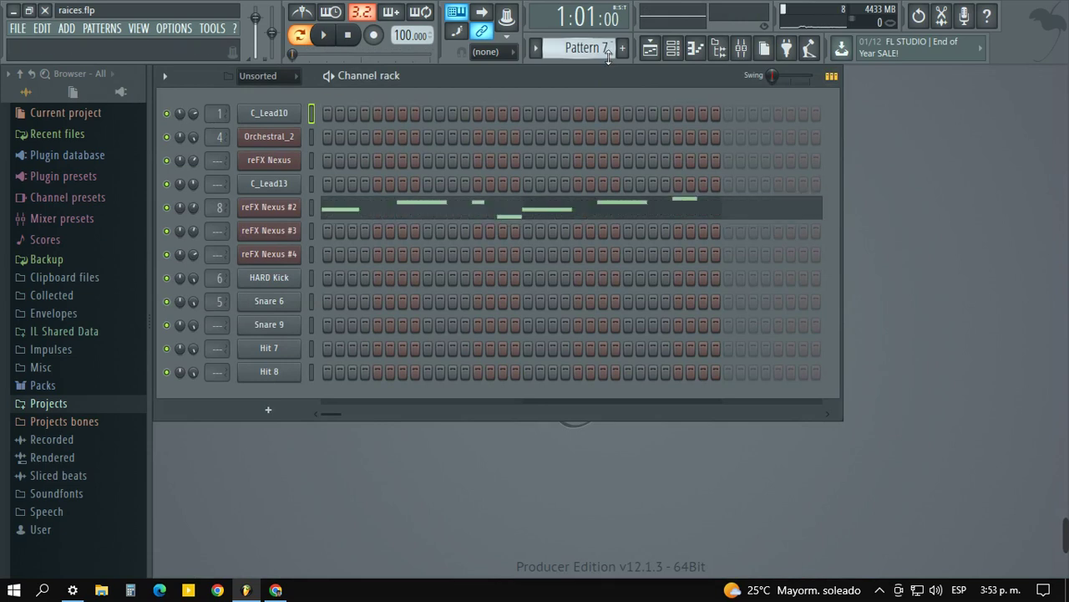
{"action": "left_click", "coordinate": [378, 220]}
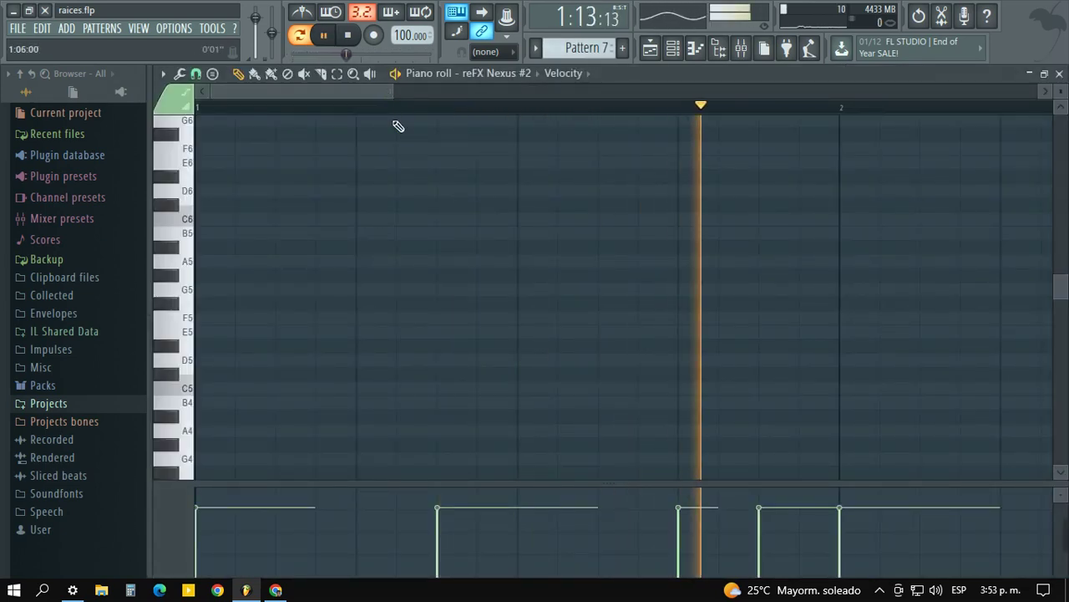
{"action": "scroll", "coordinate": [333, 426], "scroll_direction": "down", "scroll_amount": 3}
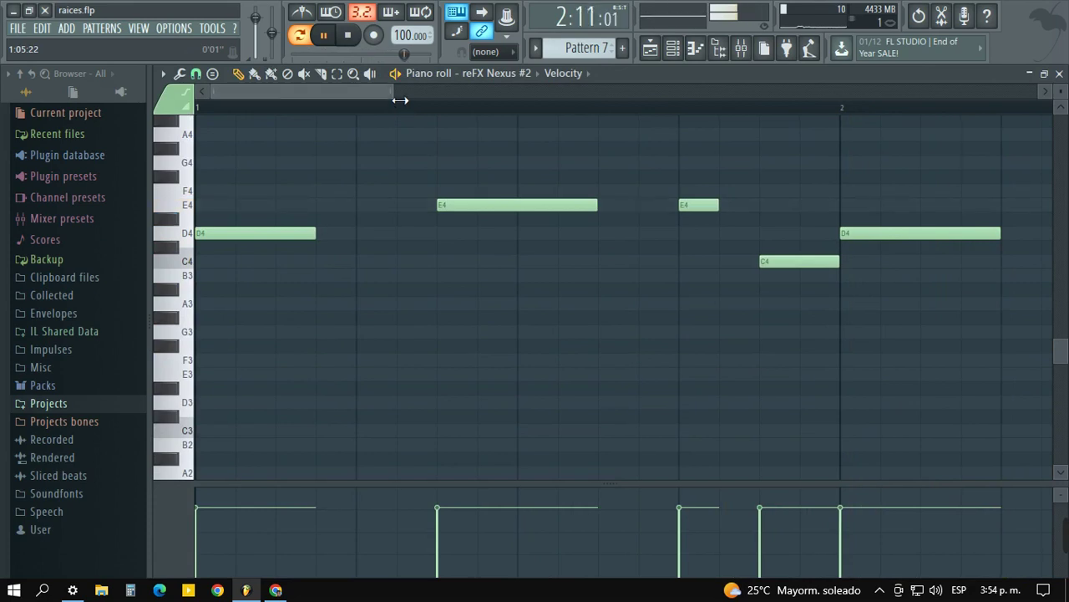
{"action": "left_click_drag", "start_coordinate": [394, 92], "coordinate": [744, 92]}
{"action": "scroll", "coordinate": [724, 250], "scroll_direction": "up", "scroll_amount": 3}
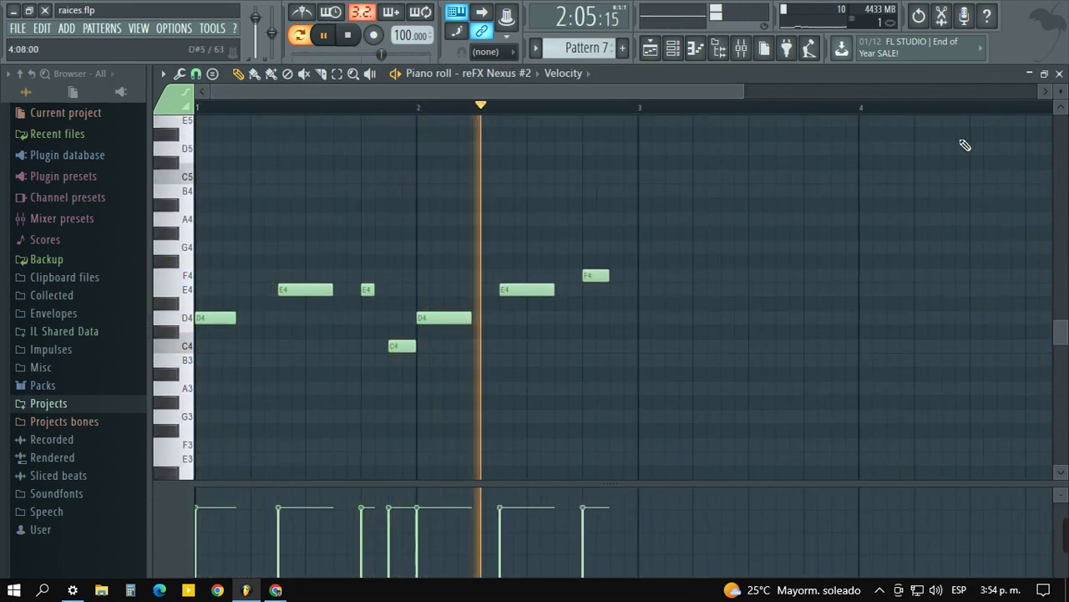
{"action": "left_click", "coordinate": [1060, 73]}
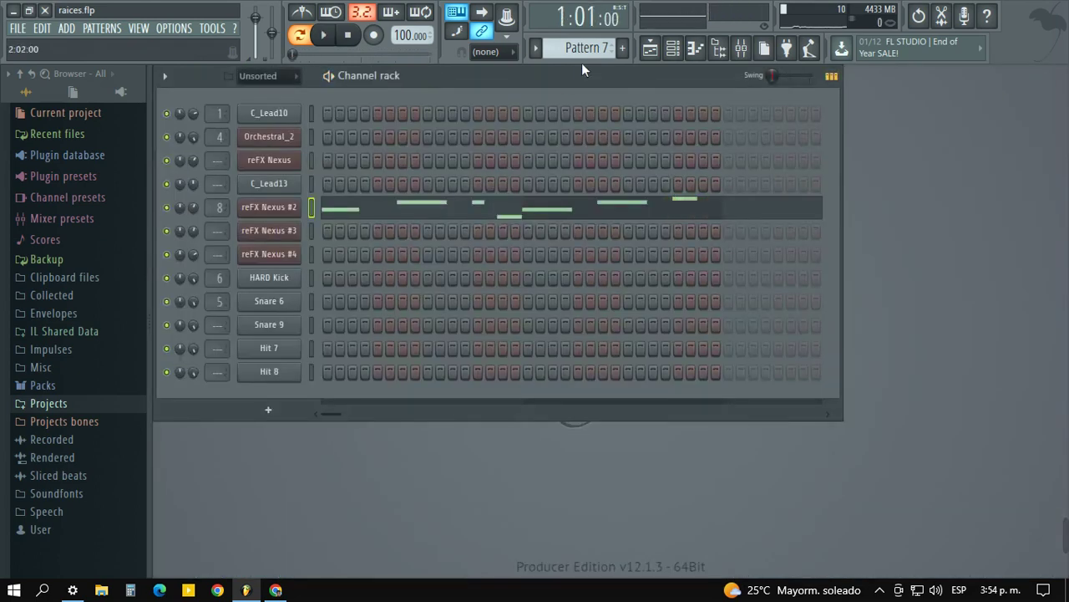
- Switch to Pattern 8 and play it while examining the reFX Nexus #3 chords in the piano roll, then stop playback
{"action": "scroll", "coordinate": [586, 48], "scroll_direction": "down", "scroll_amount": 1}
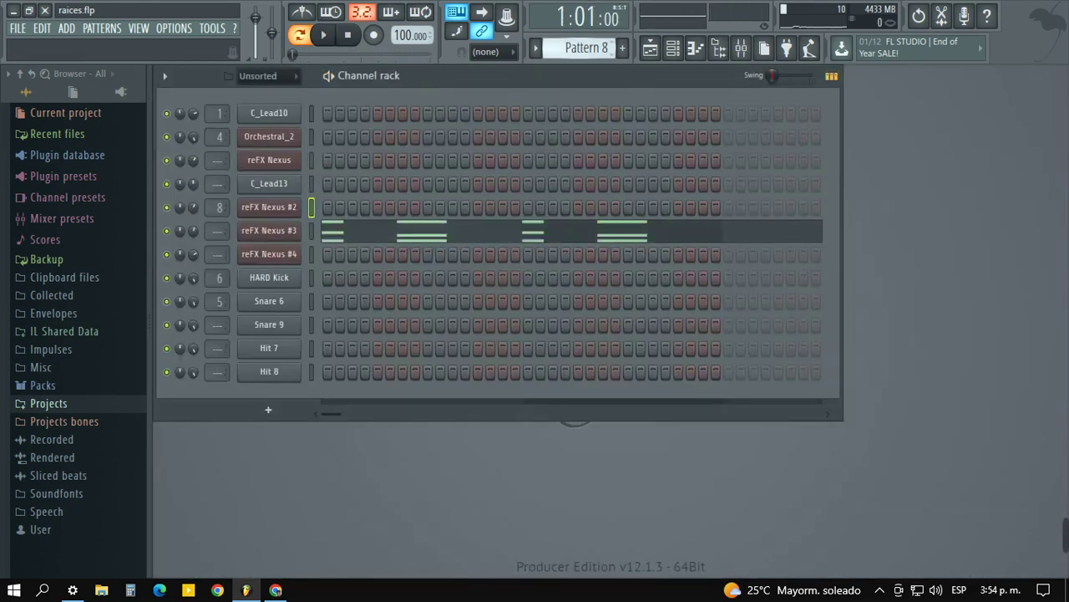
{"action": "left_click", "coordinate": [381, 245]}
{"action": "scroll", "coordinate": [410, 241], "scroll_direction": "down", "scroll_amount": 2}
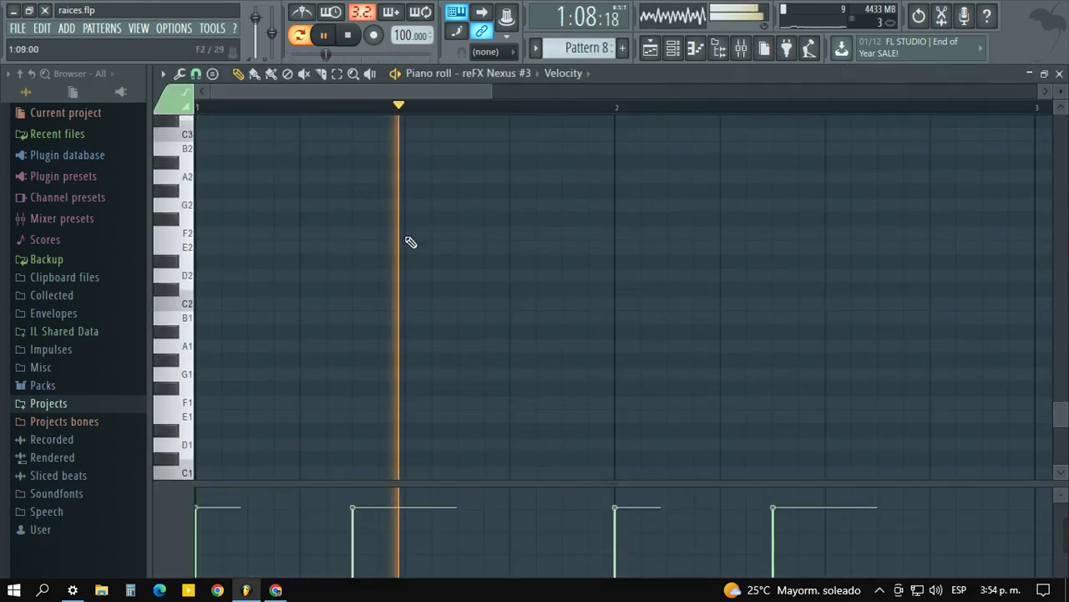
{"action": "scroll", "coordinate": [394, 246], "scroll_direction": "up", "scroll_amount": 8}
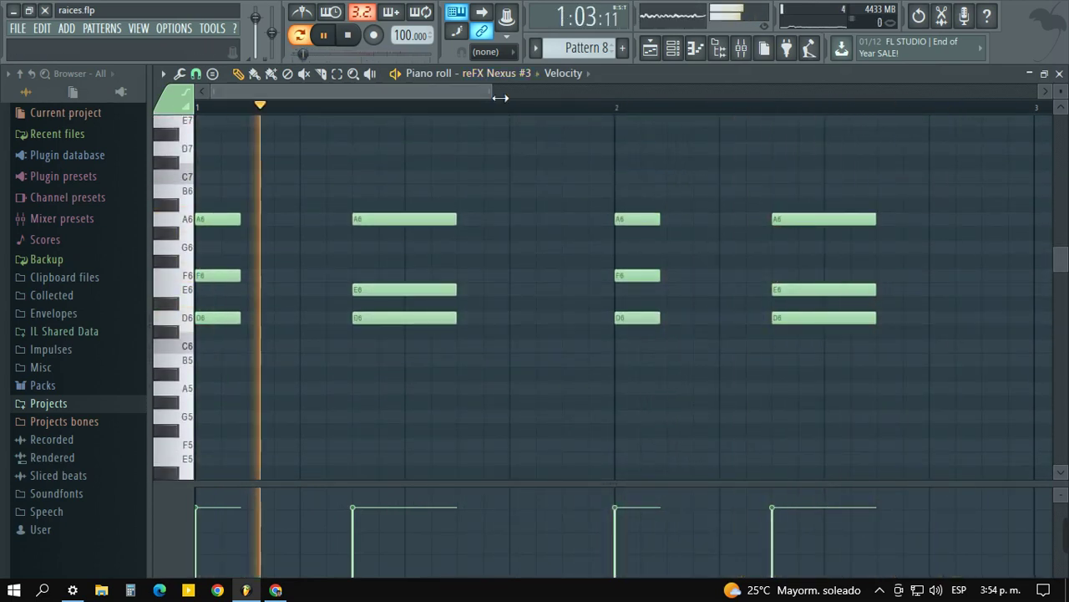
{"action": "left_click_drag", "start_coordinate": [487, 90], "coordinate": [802, 92]}
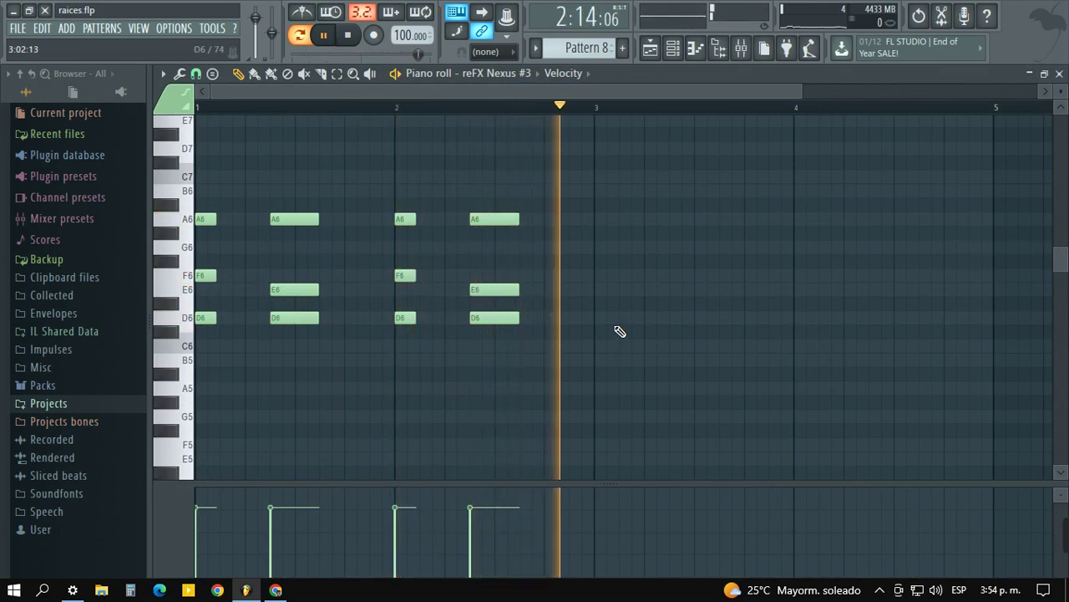
{"action": "key", "text": "space"}
{"action": "left_click", "coordinate": [1059, 73]}
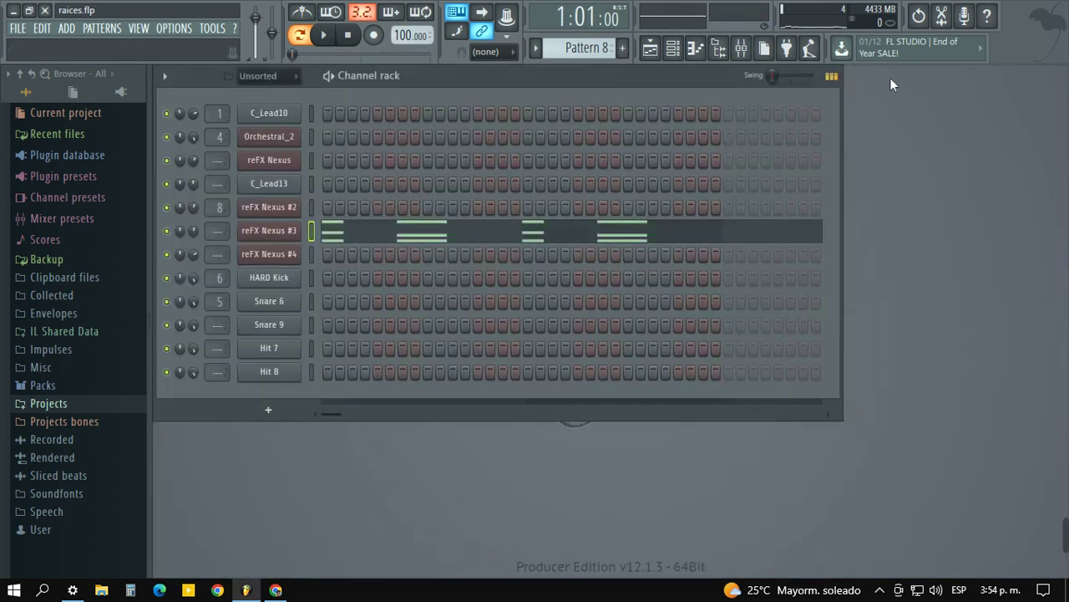
- Switch to Pattern 9 and play it while examining the reFX Nexus #4 chords across both bars, then stop playback
{"action": "scroll", "coordinate": [579, 48], "scroll_direction": "up", "scroll_amount": 1}
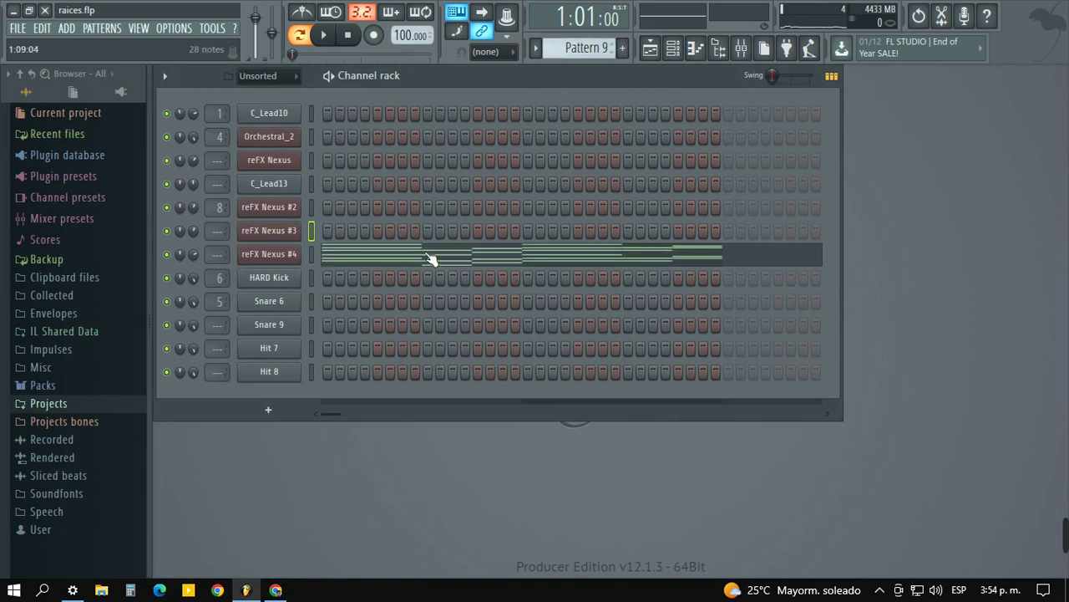
{"action": "left_click", "coordinate": [399, 263]}
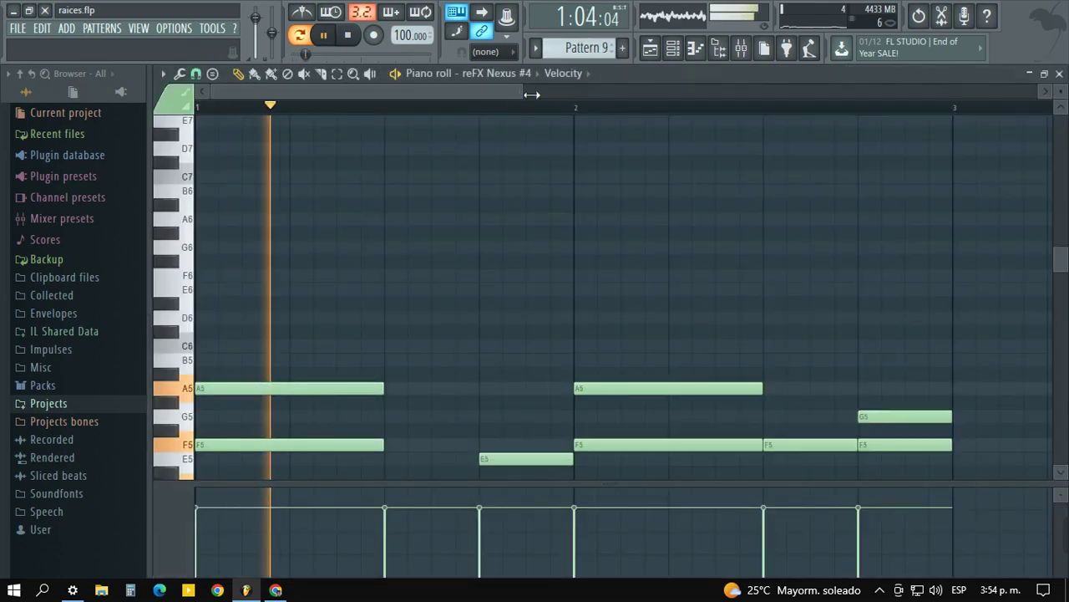
{"action": "left_click_drag", "start_coordinate": [532, 95], "coordinate": [936, 94]}
{"action": "scroll", "coordinate": [716, 235], "scroll_direction": "down", "scroll_amount": 1}
{"action": "scroll", "coordinate": [716, 236], "scroll_direction": "down", "scroll_amount": 2}
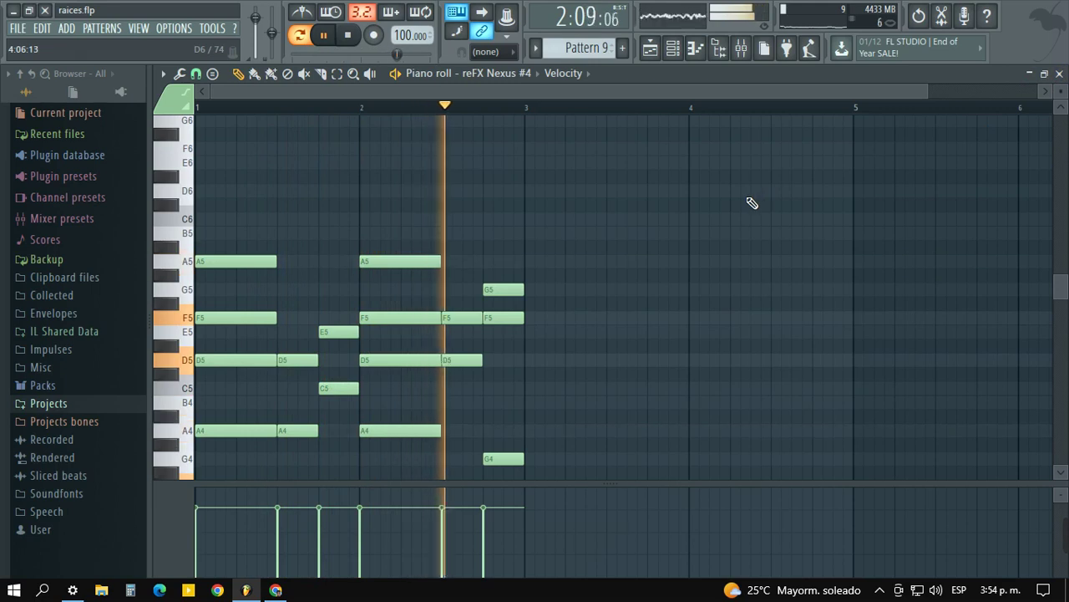
{"action": "key", "text": "space"}
{"action": "left_click", "coordinate": [1059, 73]}
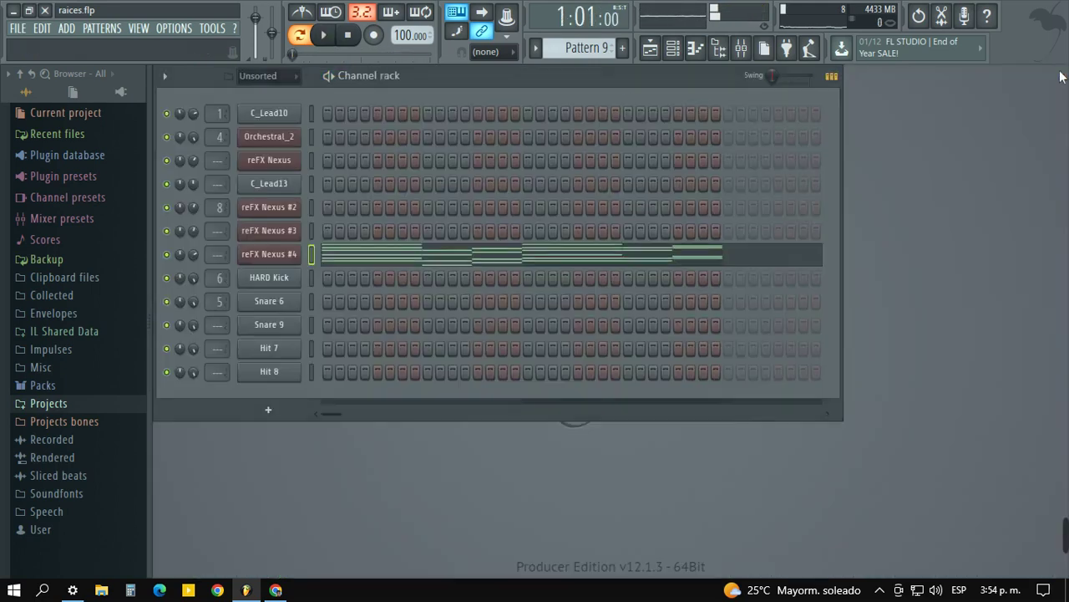
- Switch to Pattern 10 and play it while examining the reFX Nexus #2 notes in the piano roll
{"action": "left_click_drag", "start_coordinate": [588, 48], "coordinate": [588, 42]}
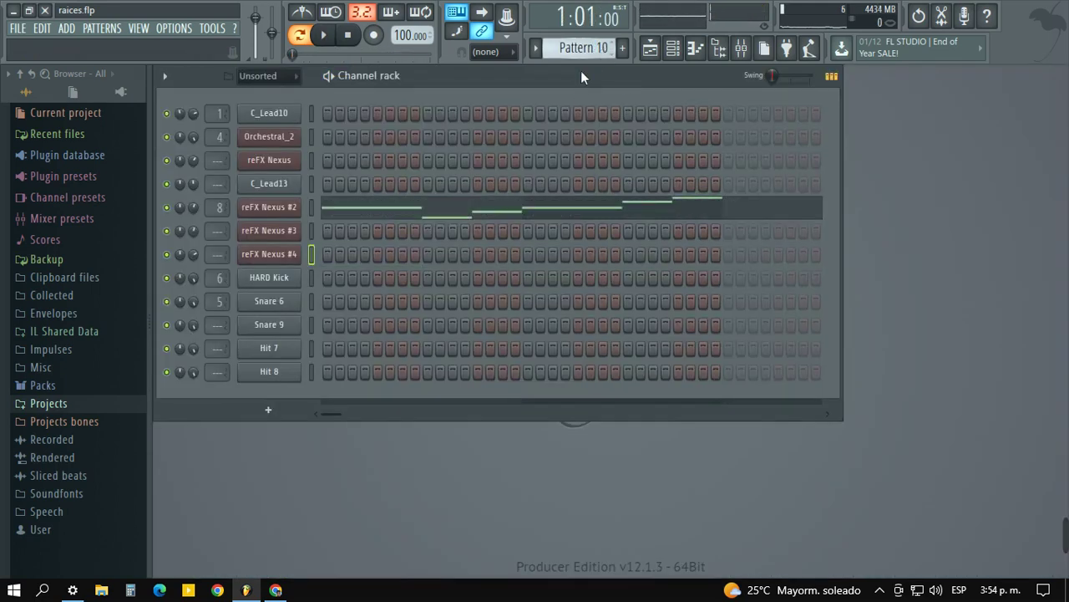
{"action": "left_click", "coordinate": [474, 213]}
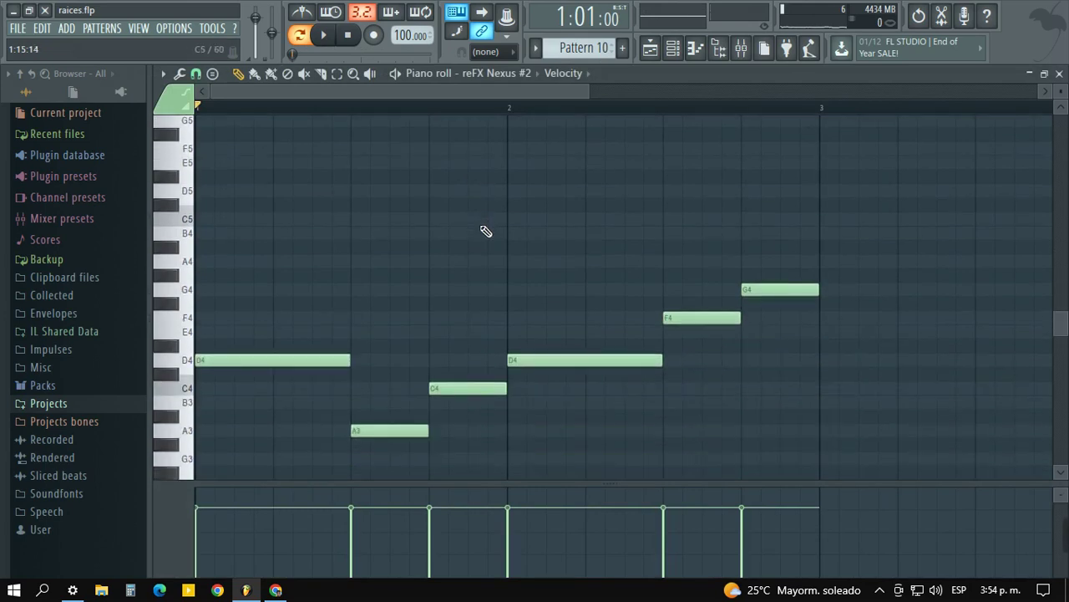
{"action": "key", "text": "space"}
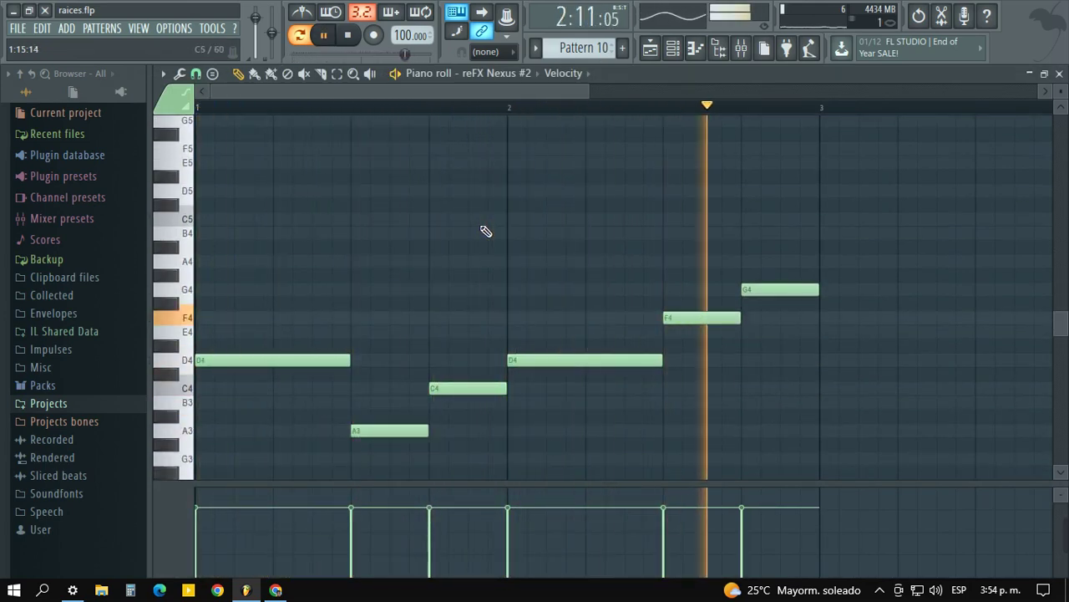
{"action": "left_click", "coordinate": [1060, 74]}
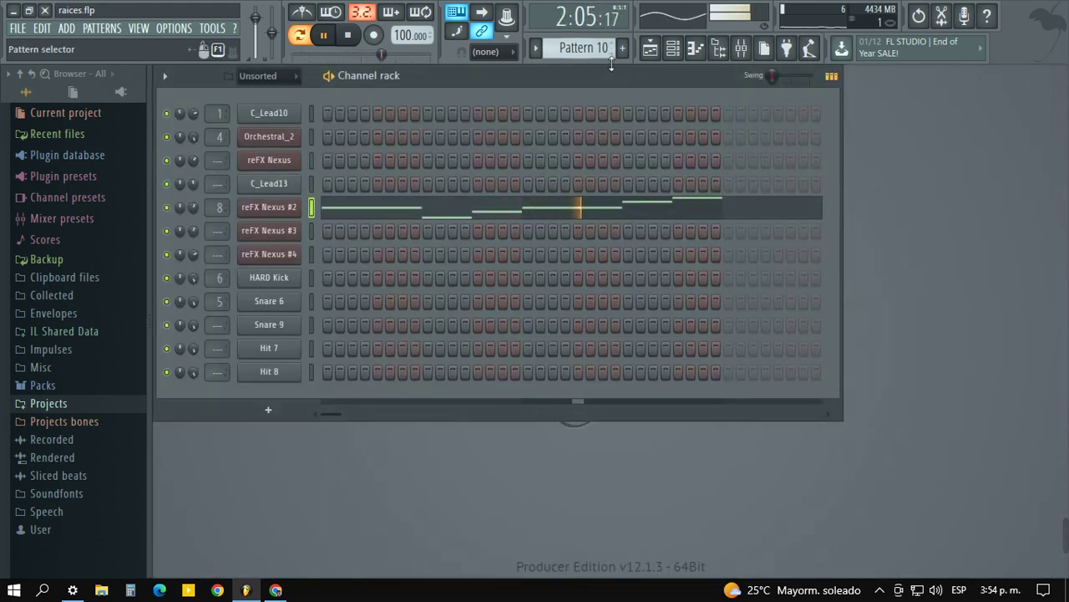
- Switch to Pattern 11 and listen to its kick, snare and hit drum steps in the channel rack, then stop playback
{"action": "left_click_drag", "start_coordinate": [583, 48], "coordinate": [583, 40]}
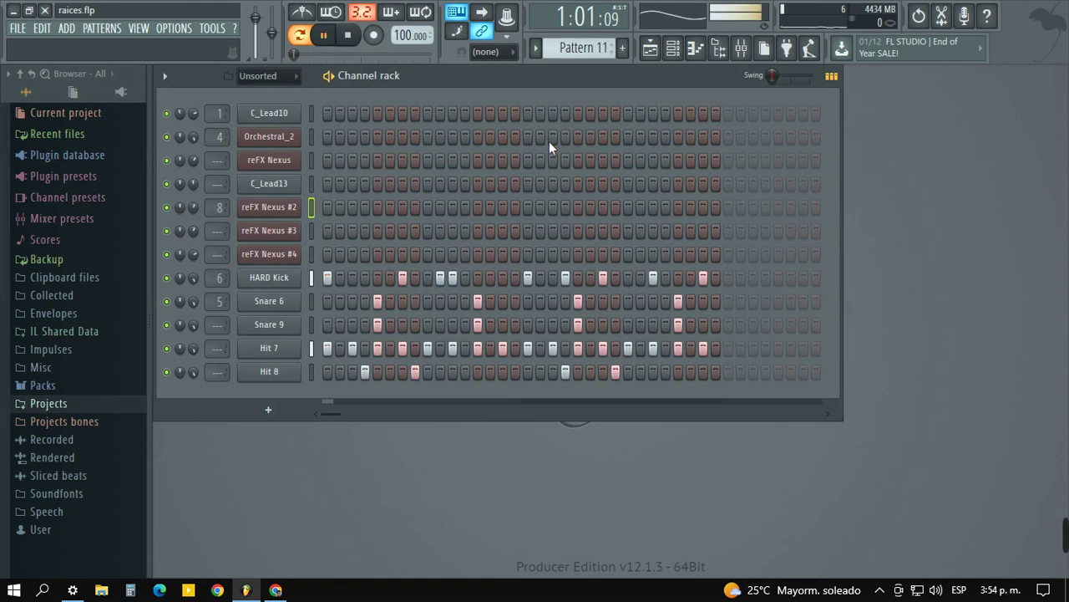
{"action": "key", "text": "space"}
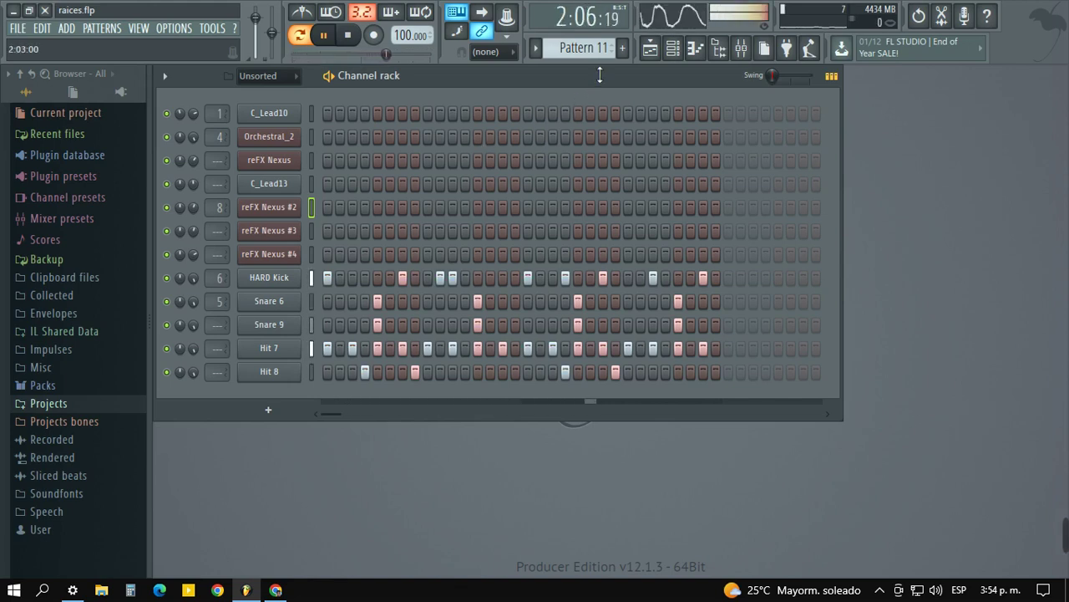
{"action": "key", "text": "space"}
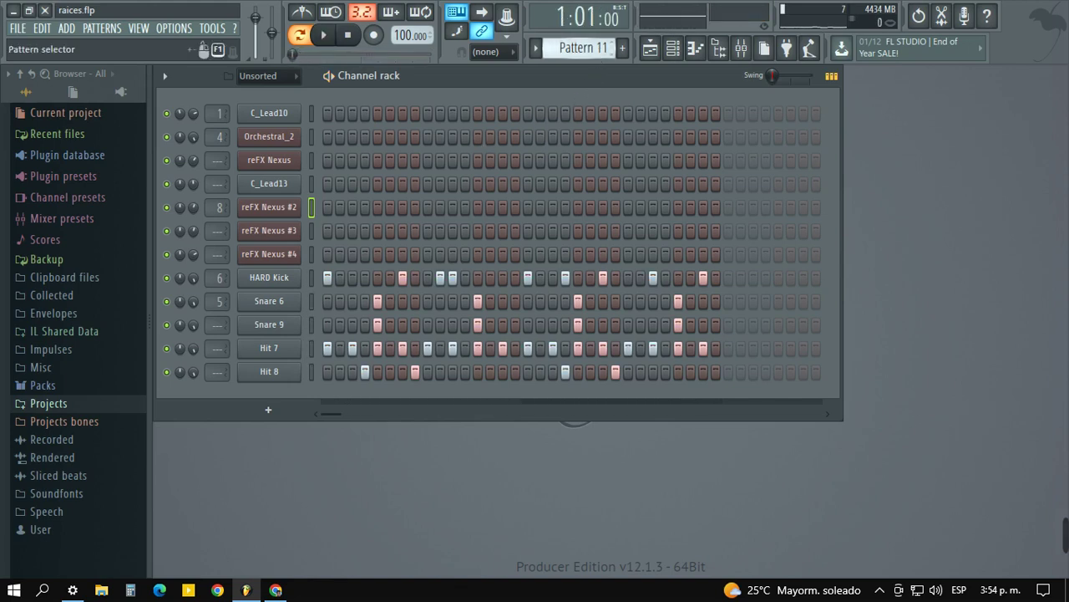
- Switch to Pattern 12 and play it while examining the high reFX Nexus chord stabs across both bars, then stop playback
{"action": "scroll", "coordinate": [598, 52], "scroll_direction": "down", "scroll_amount": 1}
{"action": "left_click", "coordinate": [405, 164]}
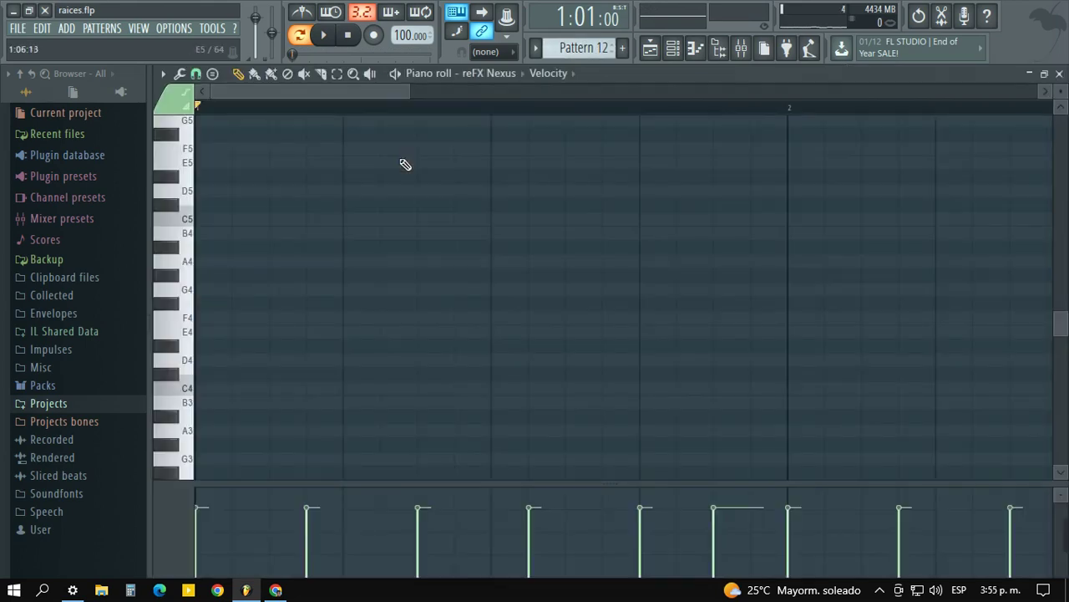
{"action": "scroll", "coordinate": [435, 161], "scroll_direction": "down", "scroll_amount": 3}
{"action": "left_click_drag", "start_coordinate": [418, 96], "coordinate": [848, 94]}
{"action": "scroll", "coordinate": [513, 262], "scroll_direction": "down", "scroll_amount": 3}
{"action": "scroll", "coordinate": [483, 294], "scroll_direction": "up", "scroll_amount": 9}
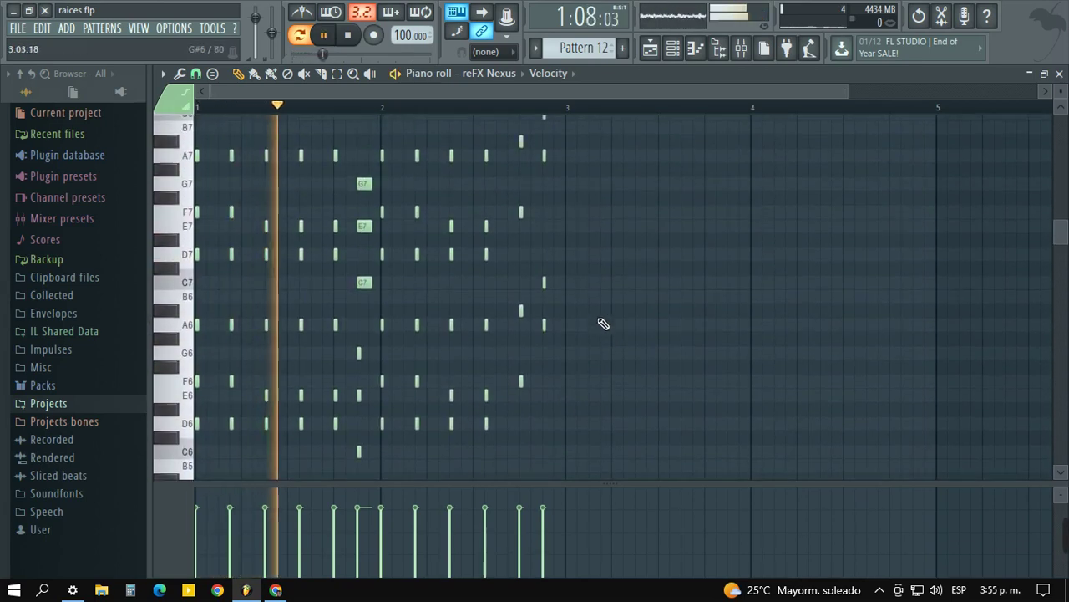
{"action": "scroll", "coordinate": [605, 319], "scroll_direction": "up", "scroll_amount": 3}
{"action": "scroll", "coordinate": [606, 311], "scroll_direction": "down", "scroll_amount": 1}
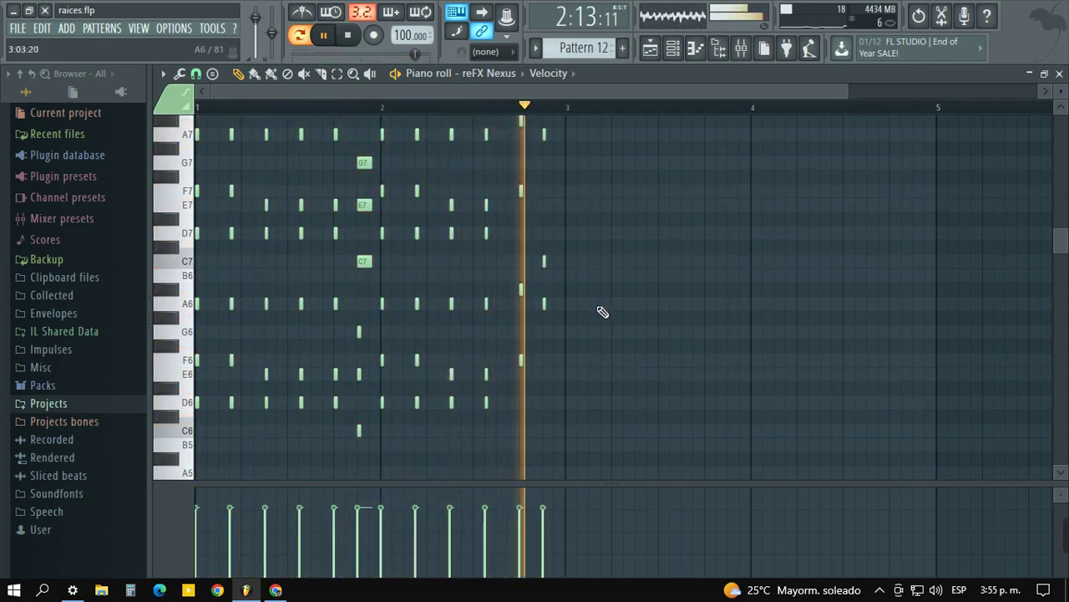
{"action": "key", "text": "space"}
{"action": "left_click", "coordinate": [1059, 75]}
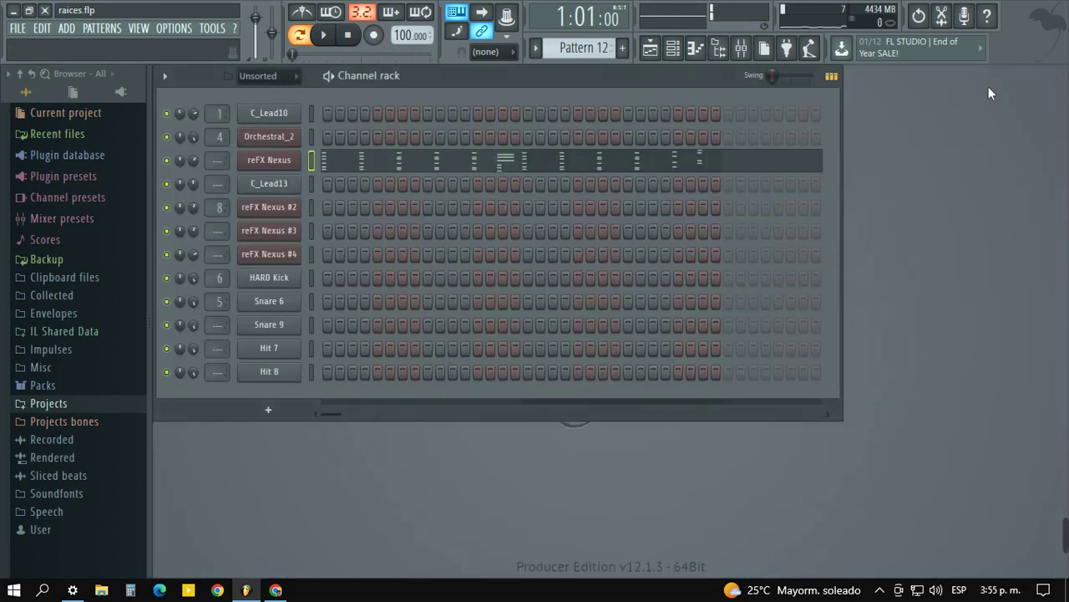
- Switch to the empty Pattern 13, show the playlist and play the full song arrangement through to its end, then stop playback
{"action": "scroll", "coordinate": [601, 50], "scroll_direction": "down", "scroll_amount": 1}
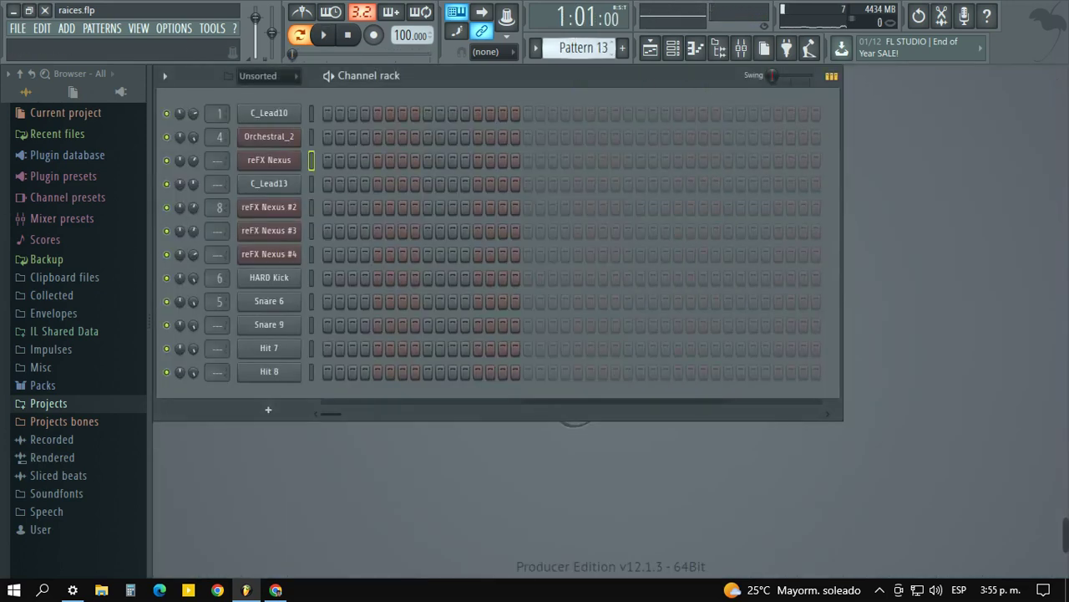
{"action": "left_click", "coordinate": [650, 49]}
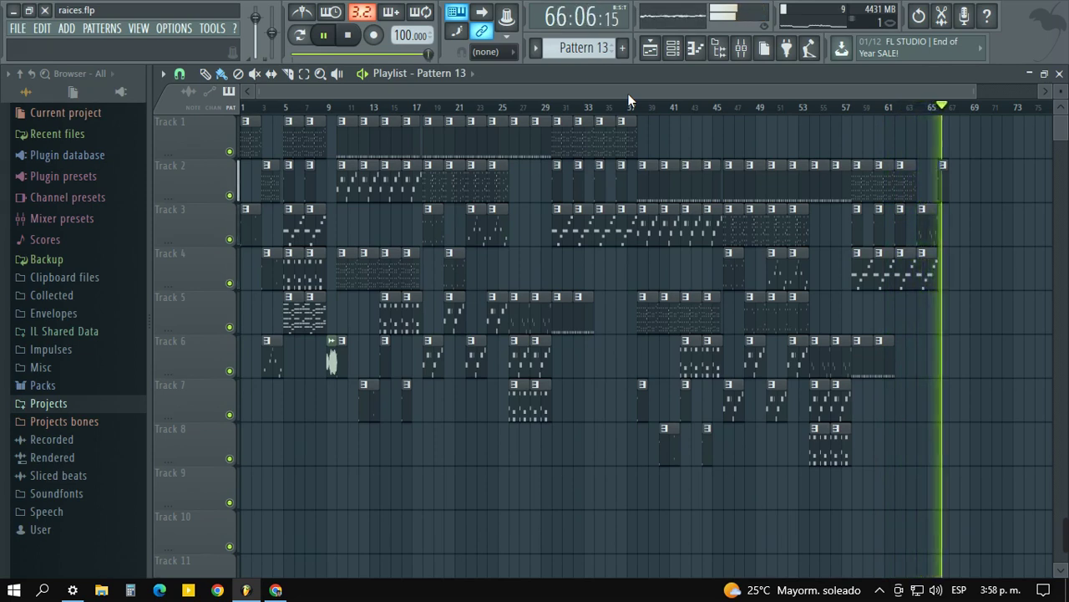
{"action": "key", "text": "space"}
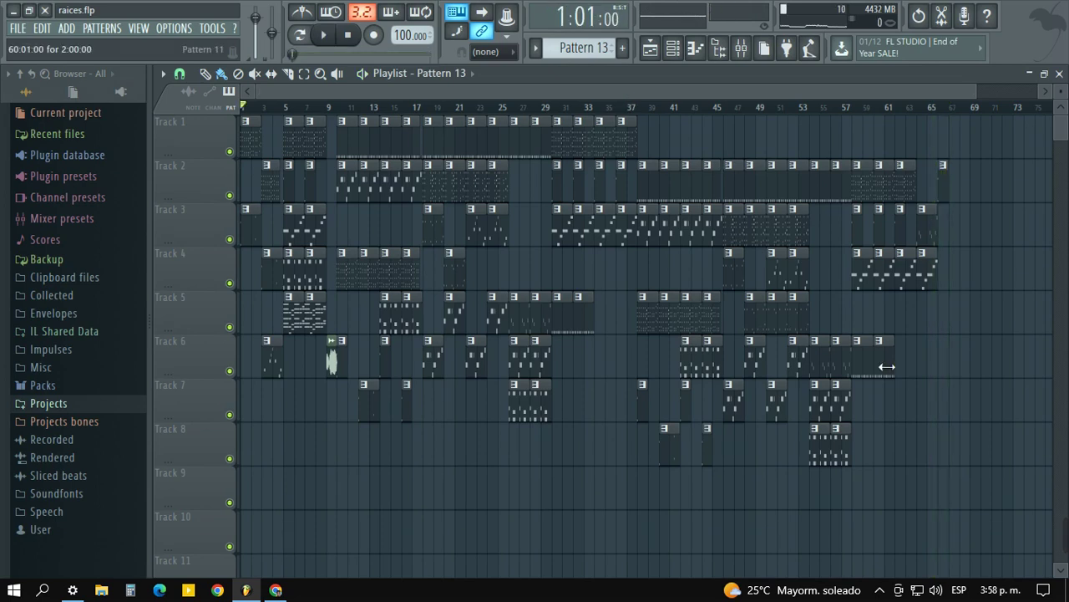
{"action": "left_click", "coordinate": [880, 590]}
{"action": "left_click", "coordinate": [895, 562]}
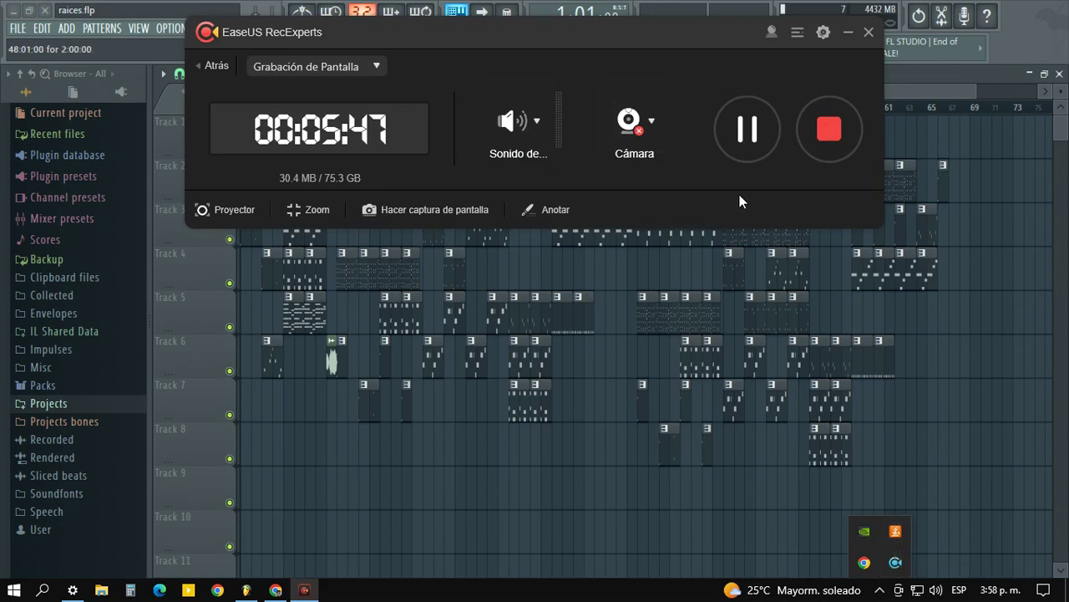